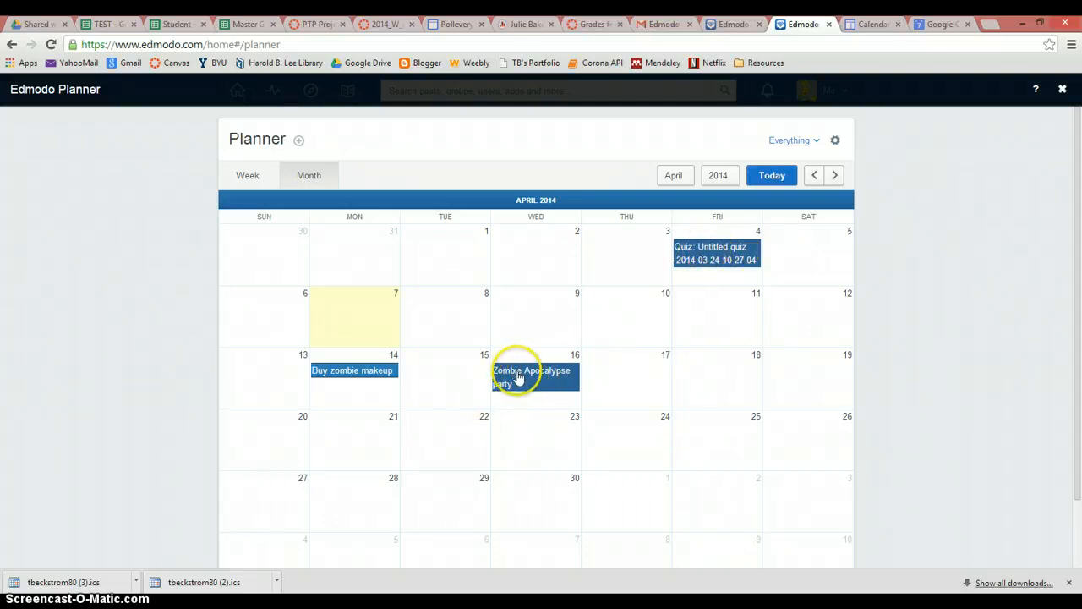
{"action": "left_click", "coordinate": [299, 142]}
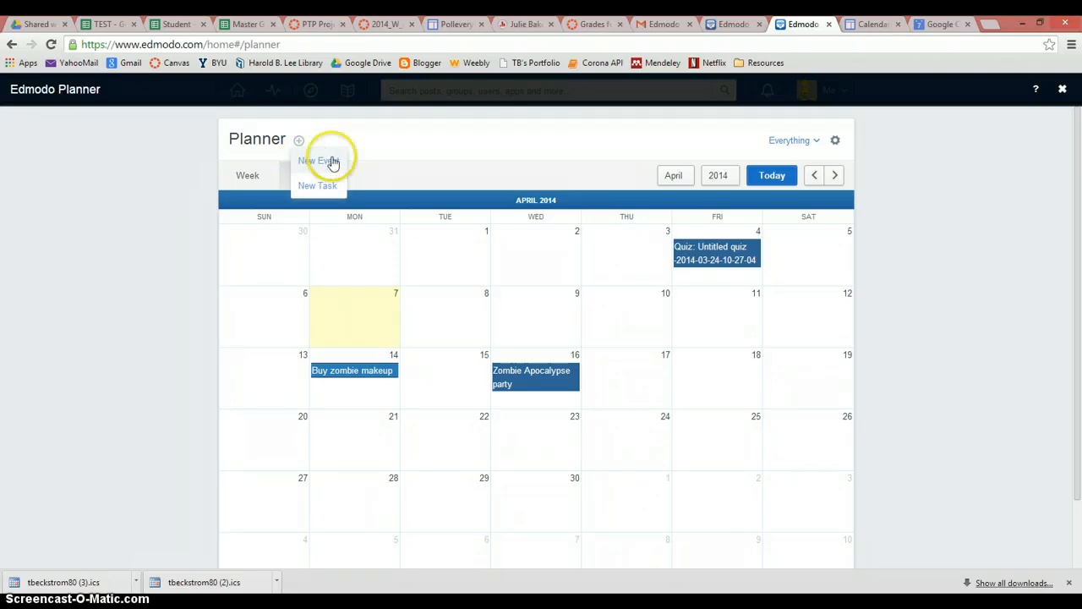
{"action": "left_click", "coordinate": [329, 161]}
{"action": "left_click", "coordinate": [632, 402]}
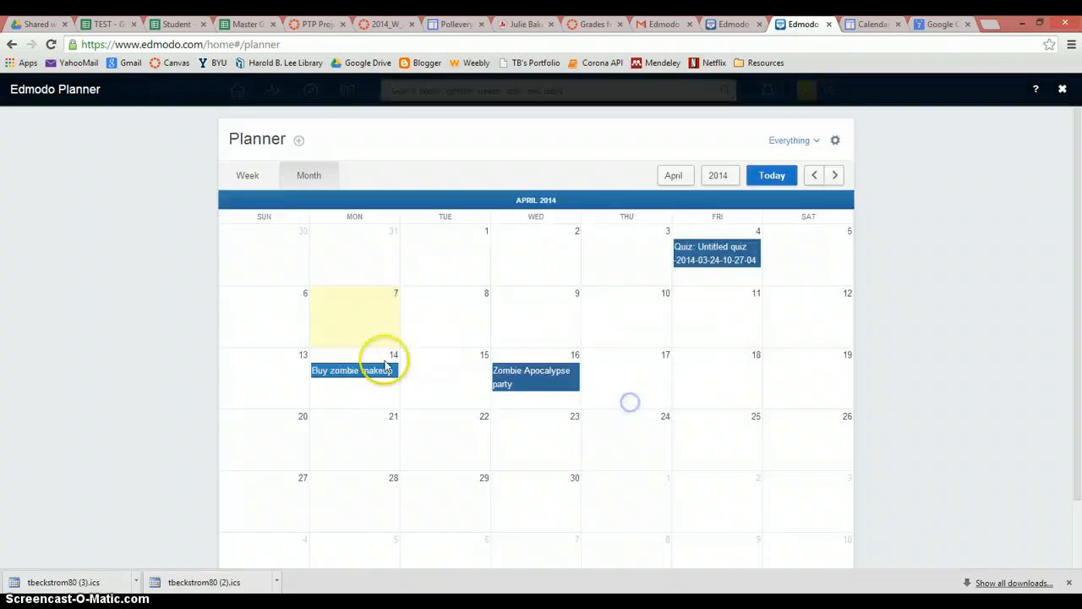
Create a planner event described as "Zombie Redemption" on 4/18/2014 with the IPT286 group as recipient
{"action": "left_click", "coordinate": [298, 142]}
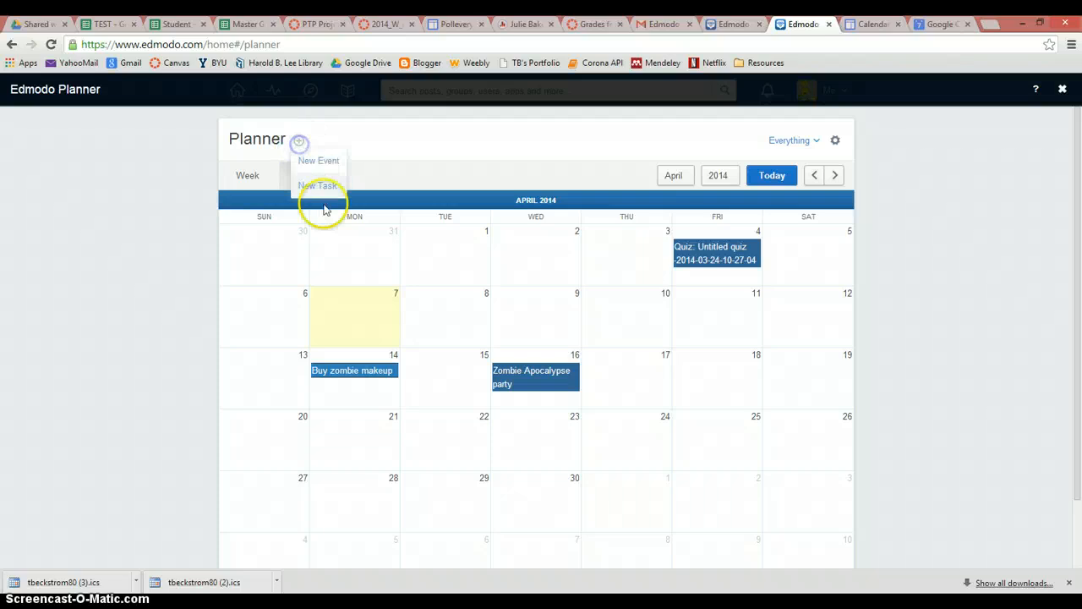
{"action": "left_click", "coordinate": [299, 141]}
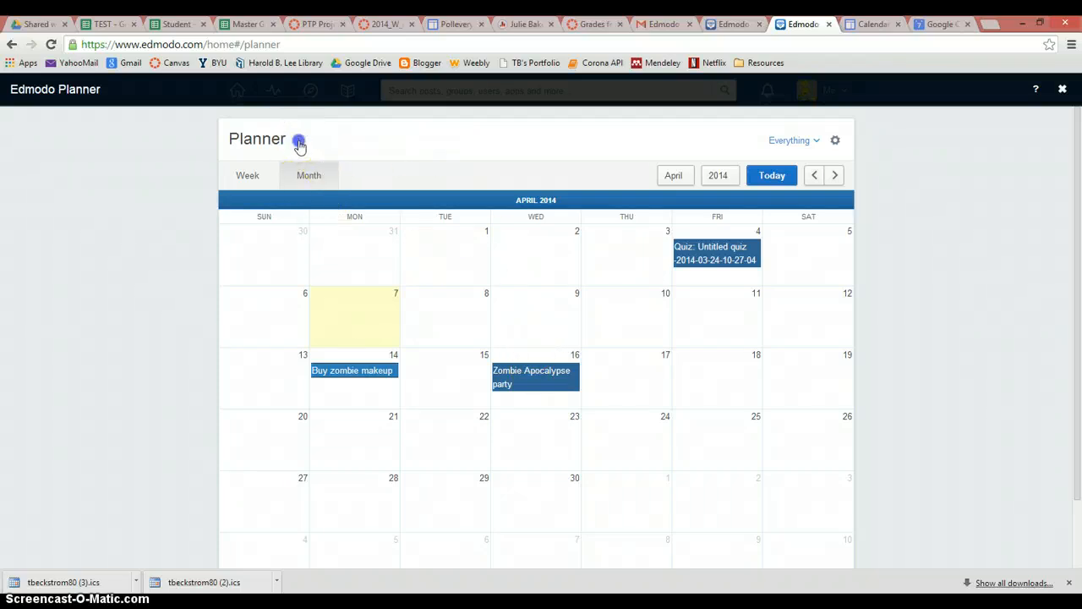
{"action": "left_click", "coordinate": [318, 158]}
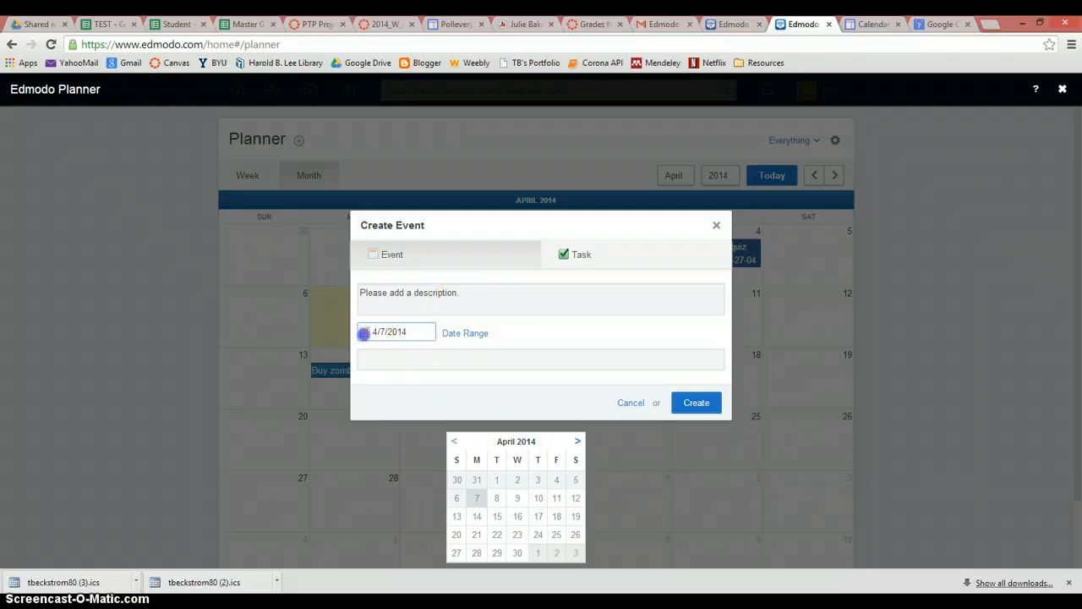
{"action": "left_click", "coordinate": [468, 420]}
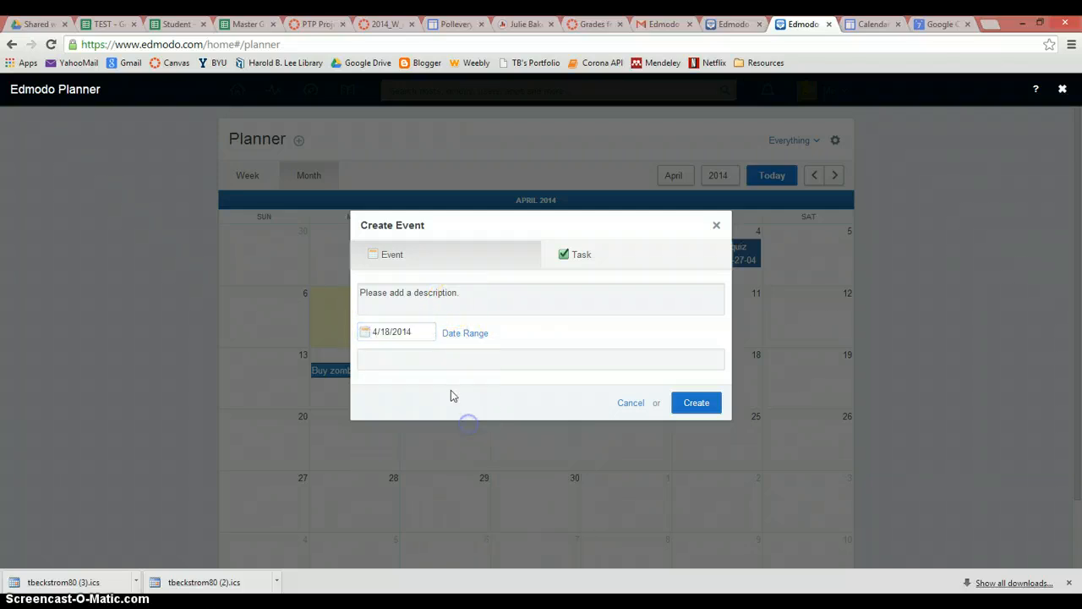
{"action": "left_click", "coordinate": [441, 301]}
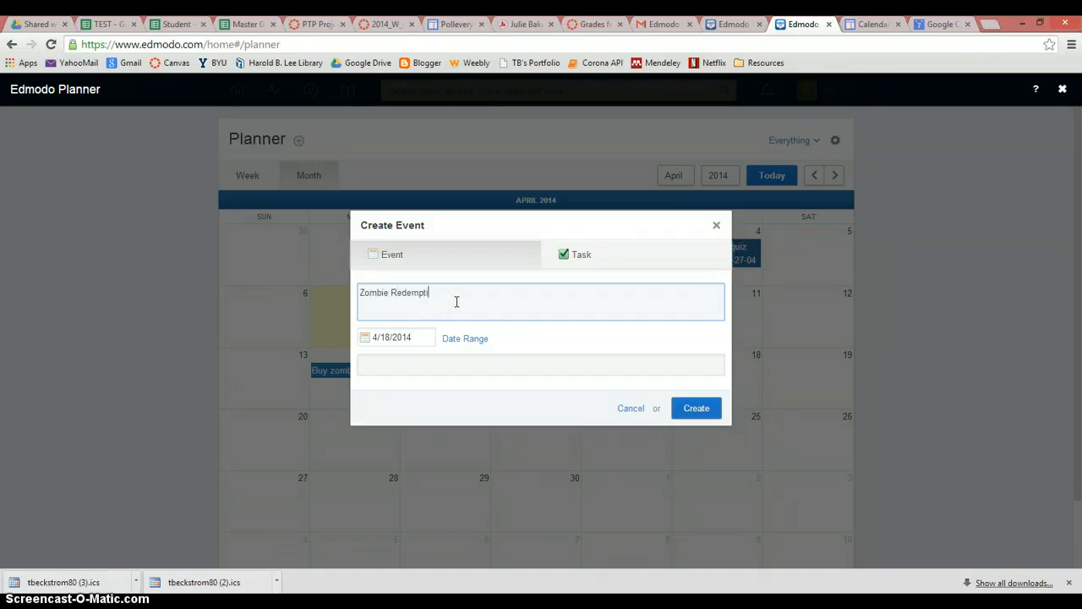
{"action": "left_click", "coordinate": [695, 411]}
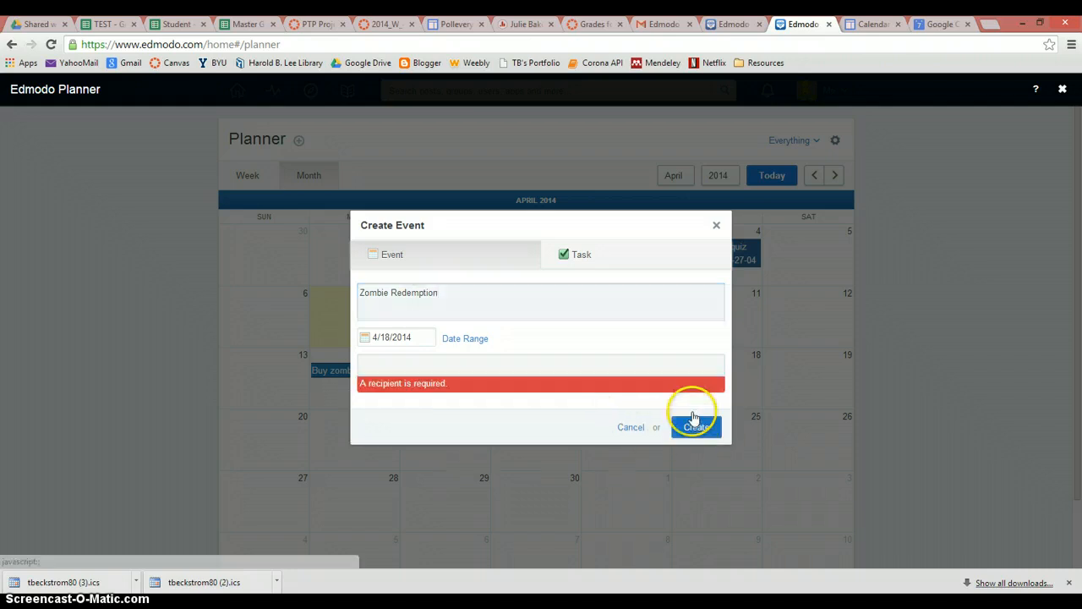
{"action": "left_click", "coordinate": [408, 364]}
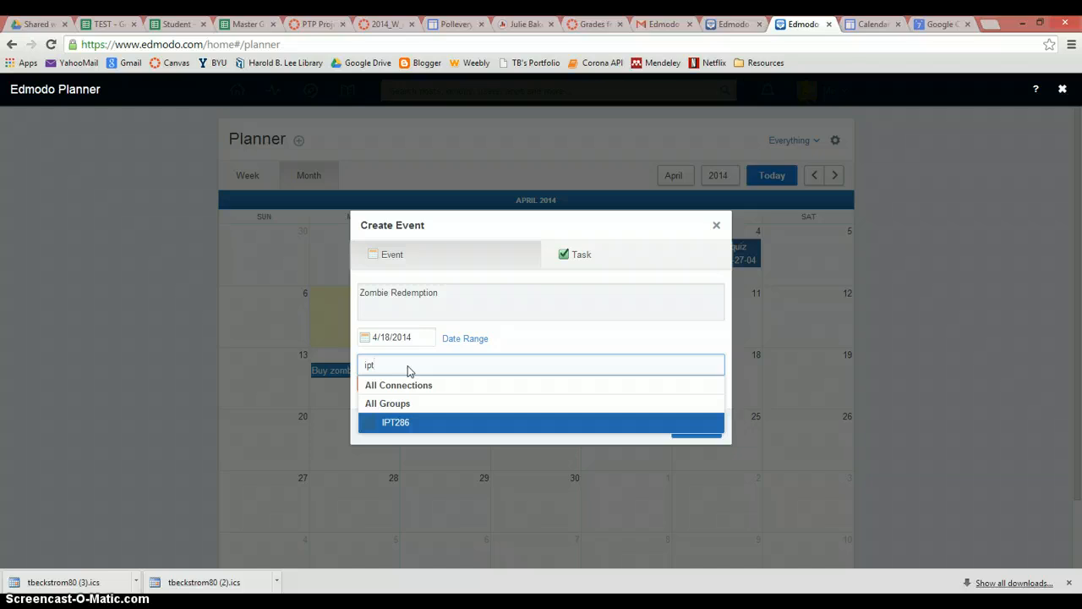
{"action": "key", "text": "Return"}
{"action": "left_click", "coordinate": [696, 429]}
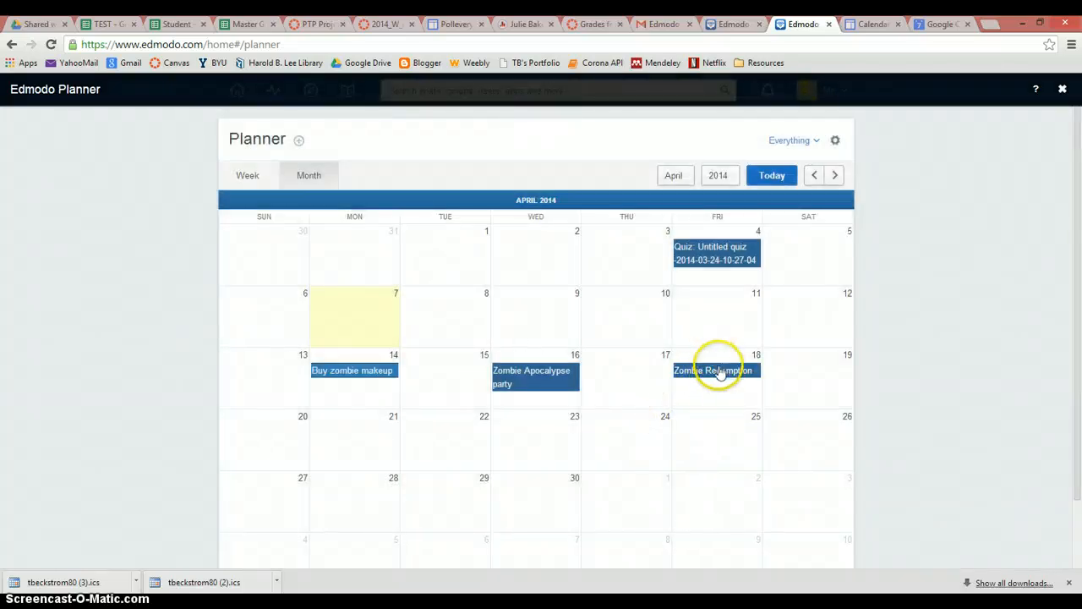
Create a planner task described as "Make friends with zombies" for 4/17/2014
{"action": "left_click", "coordinate": [299, 141]}
{"action": "left_click", "coordinate": [305, 184]}
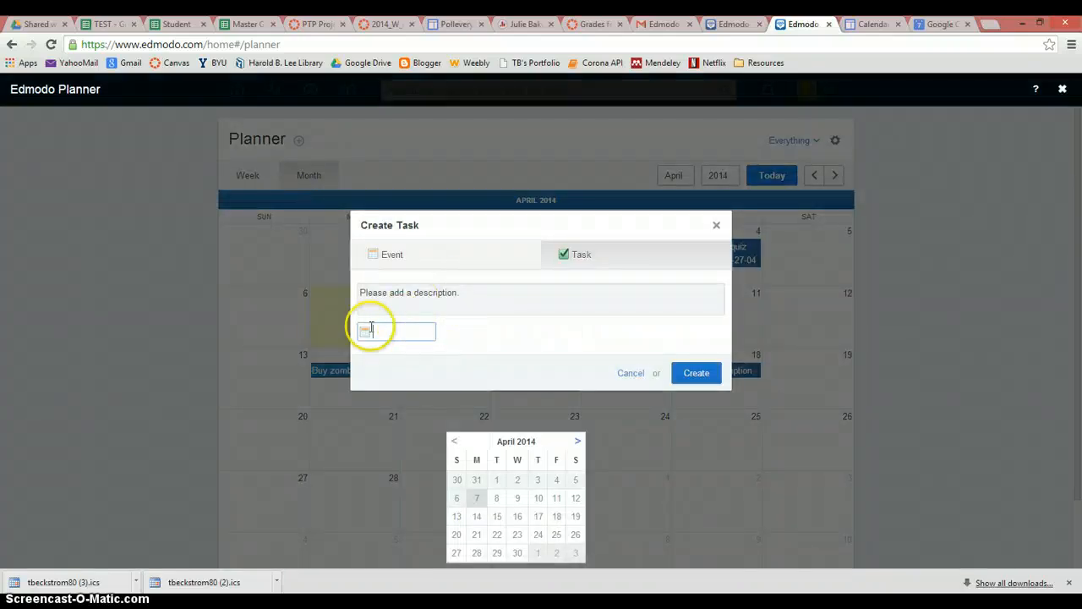
{"action": "left_click", "coordinate": [369, 331]}
{"action": "left_click", "coordinate": [450, 422]}
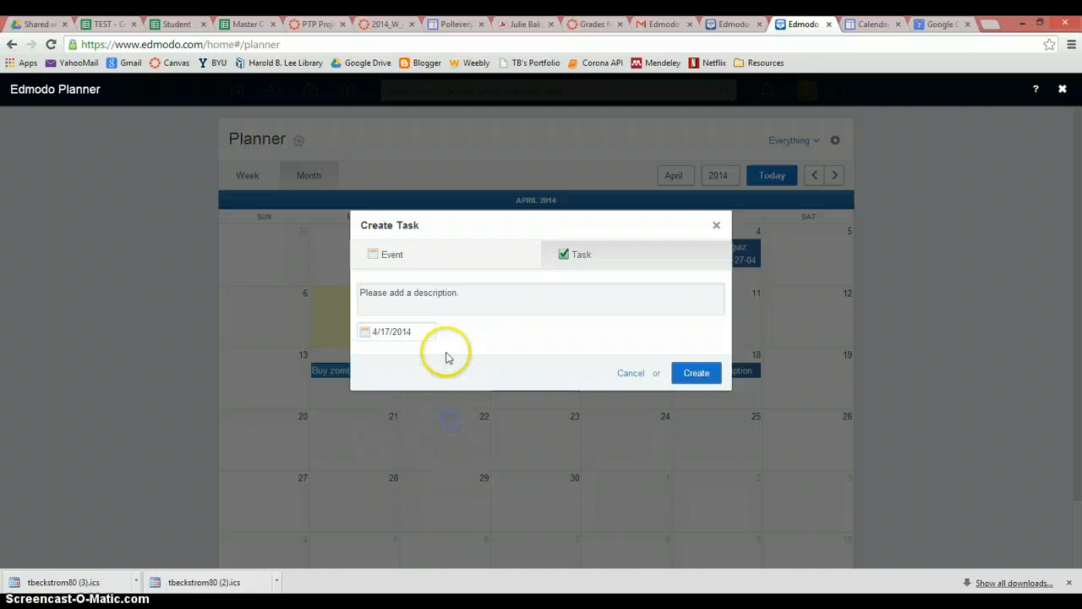
{"action": "left_click", "coordinate": [456, 300]}
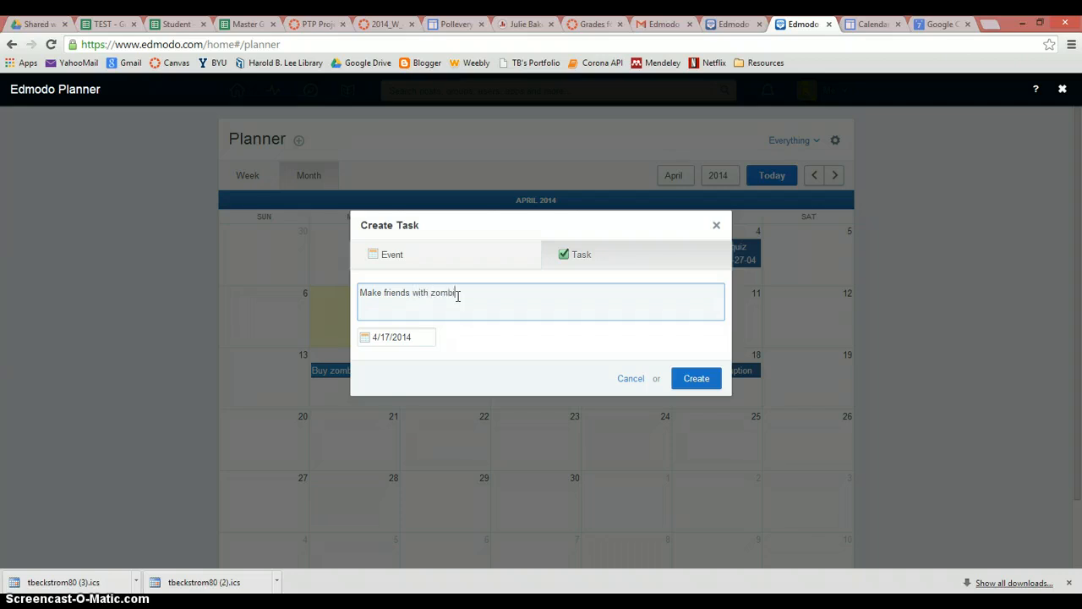
{"action": "left_click", "coordinate": [713, 380]}
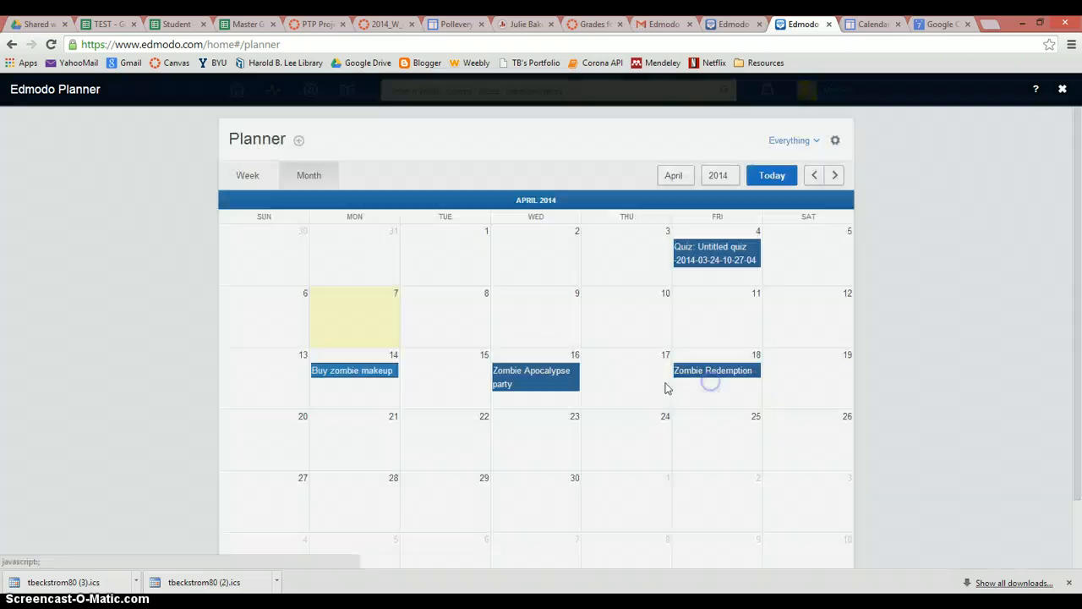
{"action": "left_click", "coordinate": [638, 383]}
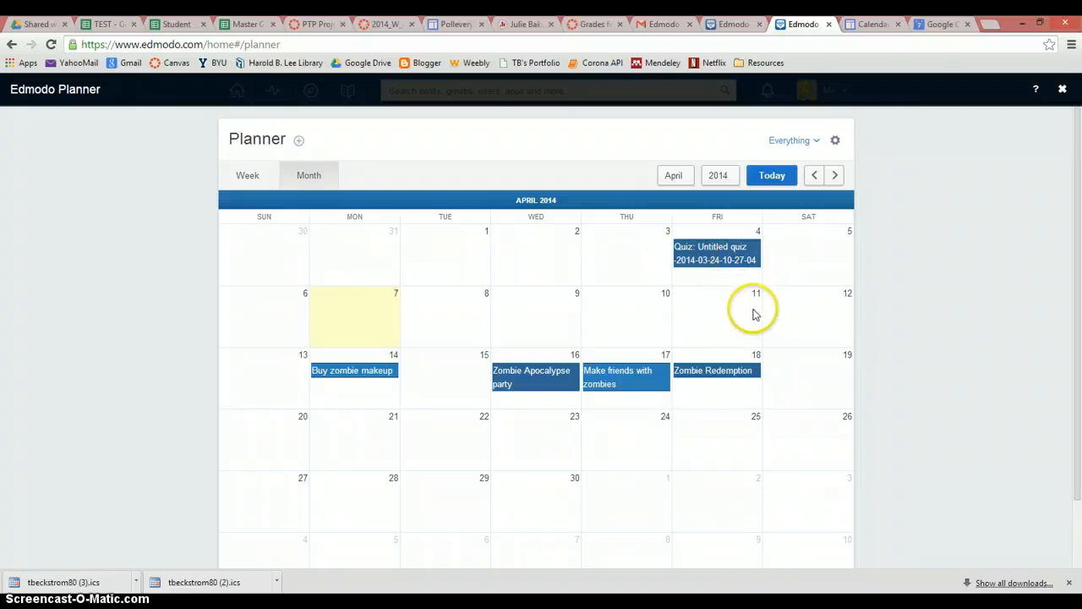
Export the planner as an .ics calendar file and locate the new download in its folder
{"action": "left_click", "coordinate": [835, 146]}
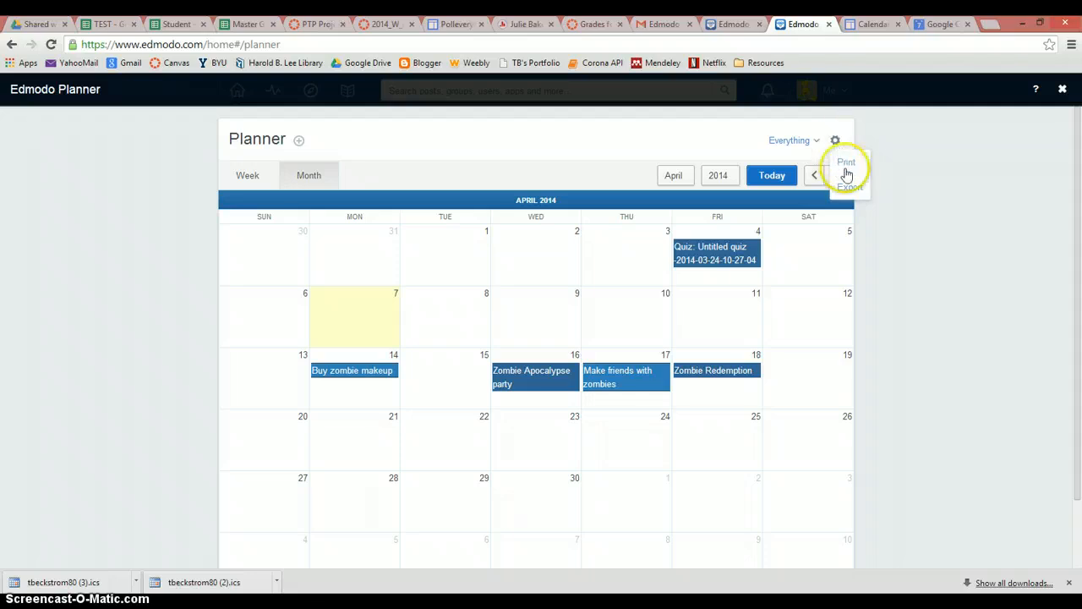
{"action": "left_click", "coordinate": [847, 188]}
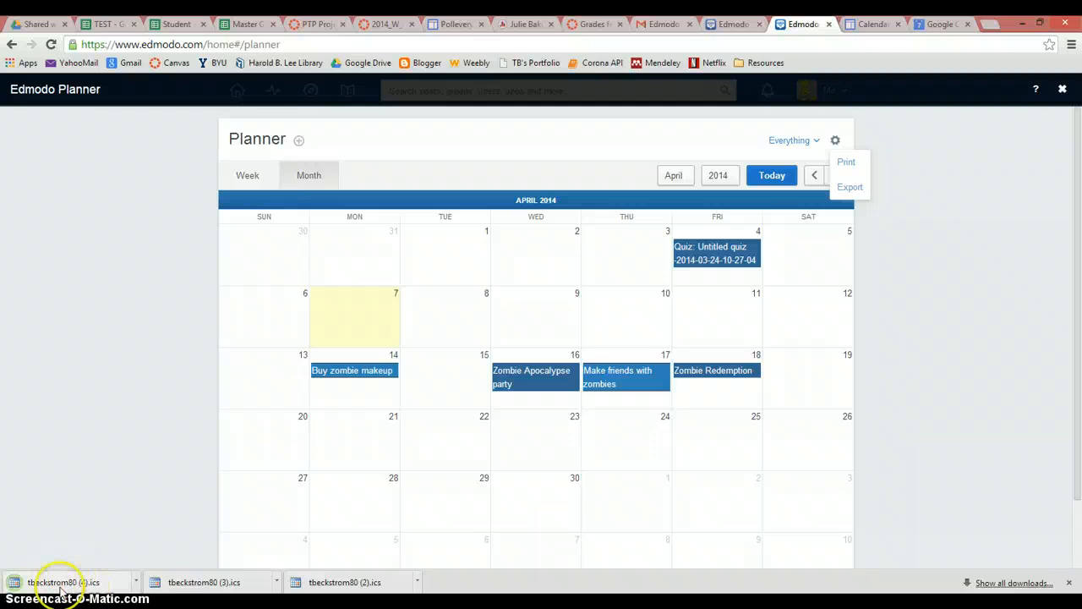
{"action": "left_click", "coordinate": [137, 583]}
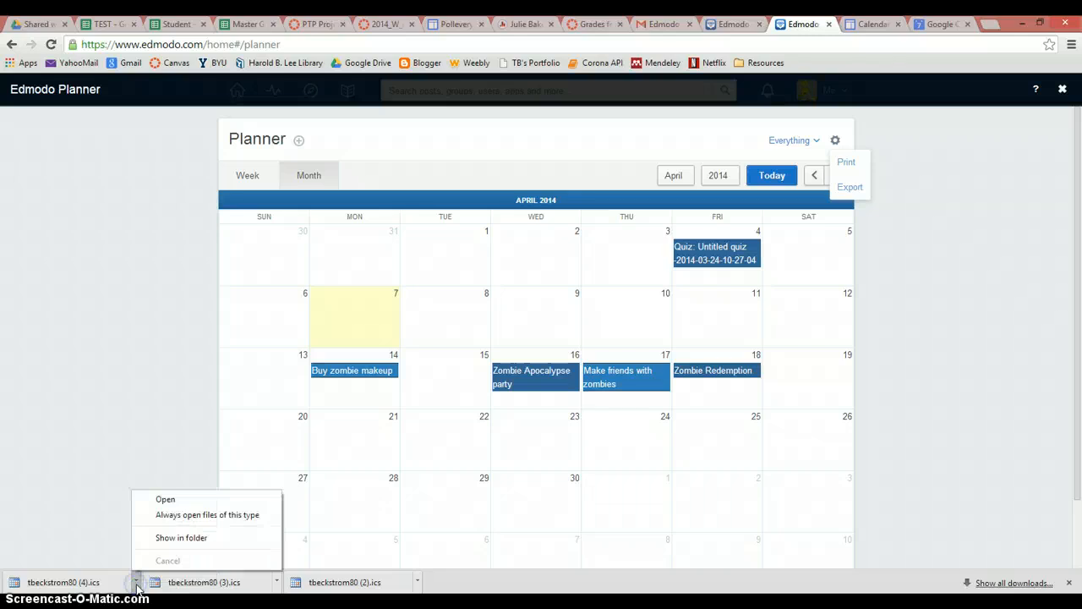
{"action": "left_click", "coordinate": [182, 538]}
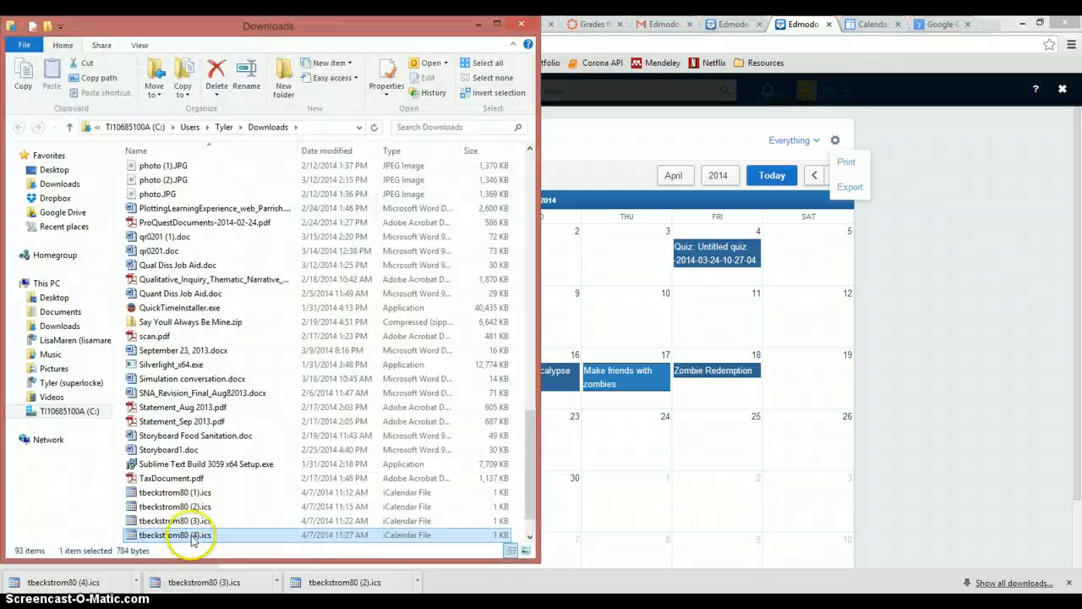
{"action": "left_click", "coordinate": [496, 25]}
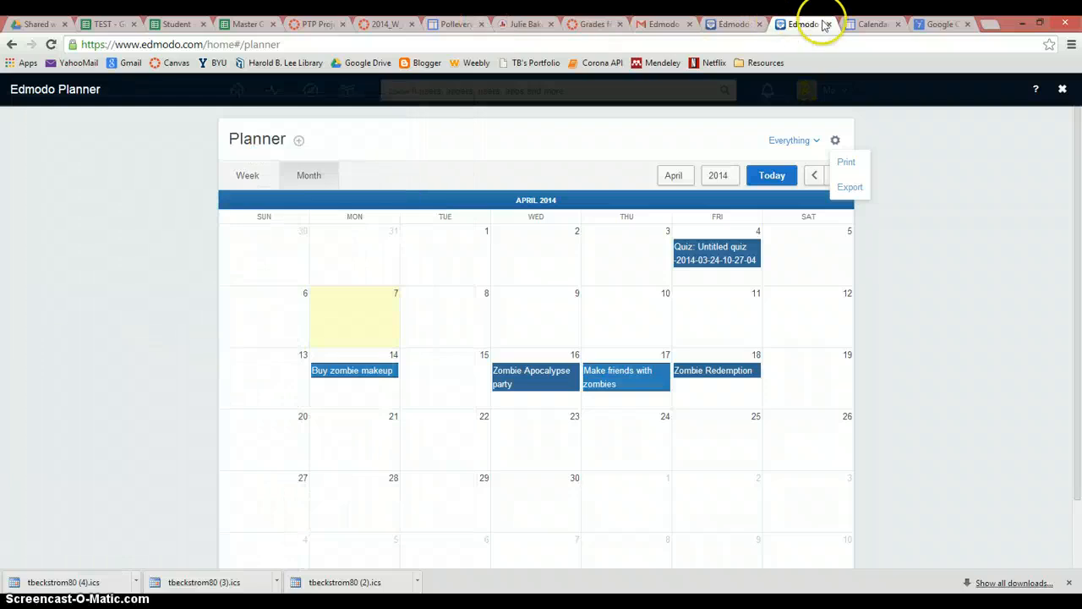
View the Calendar page of the Sequential Art Education site in Google Sites
{"action": "left_click", "coordinate": [880, 26]}
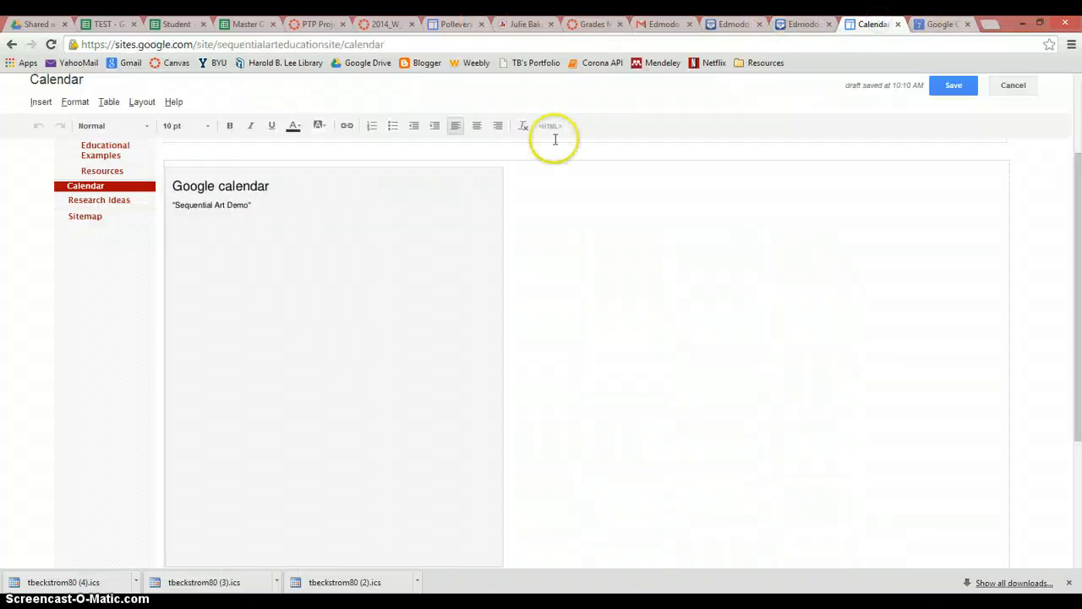
{"action": "scroll", "coordinate": [169, 267], "scroll_direction": "up", "scroll_amount": 2}
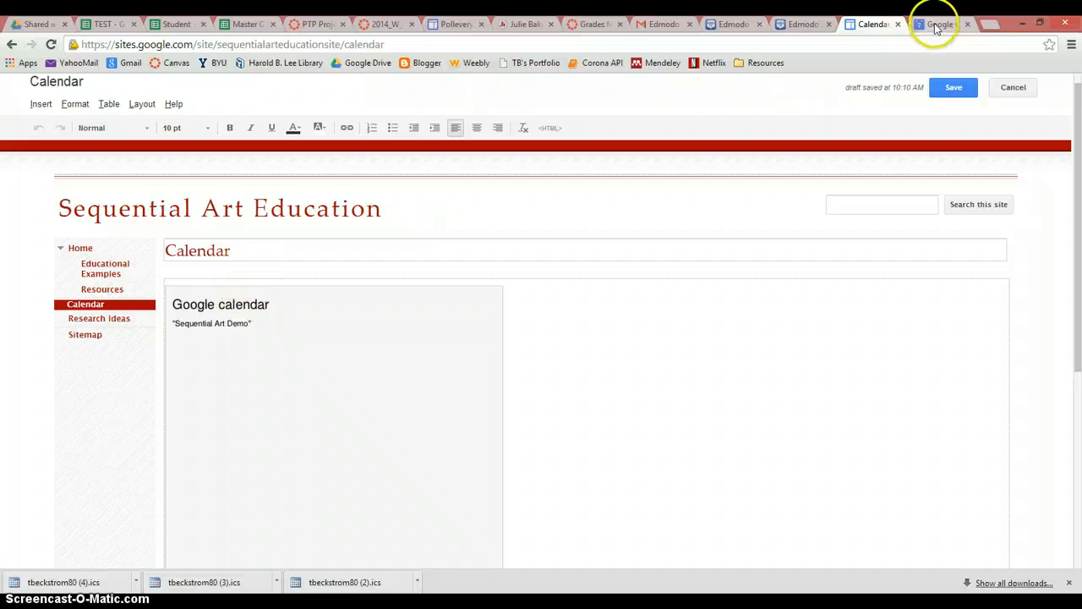
Switch to Google Calendar and open the calendar import dialog from the calendar settings
{"action": "left_click", "coordinate": [937, 25]}
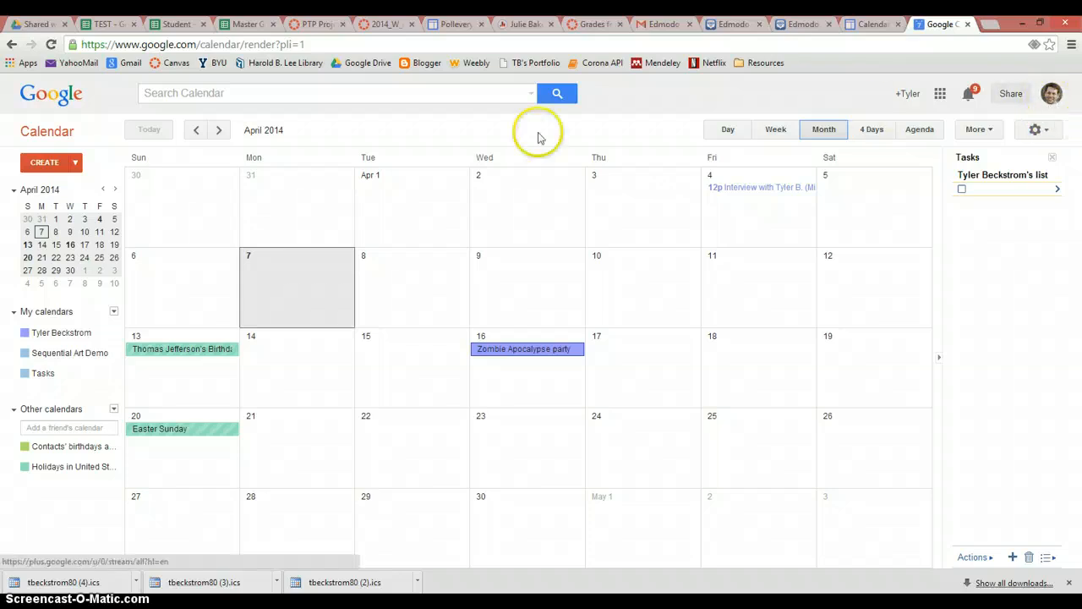
{"action": "left_click", "coordinate": [114, 313]}
{"action": "left_click", "coordinate": [141, 348]}
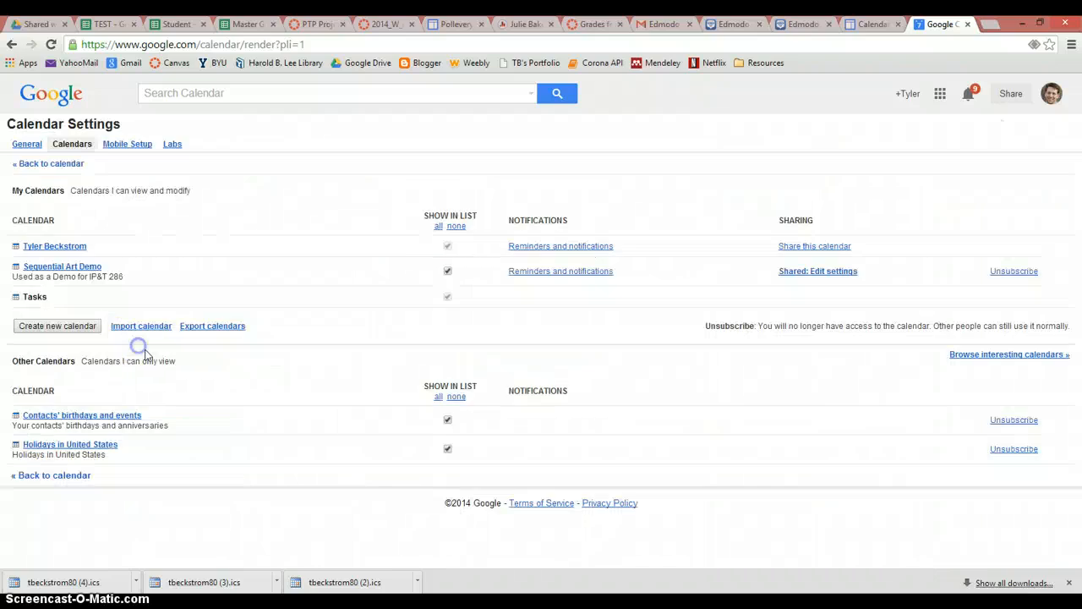
{"action": "left_click", "coordinate": [287, 380]}
{"action": "left_click", "coordinate": [135, 326]}
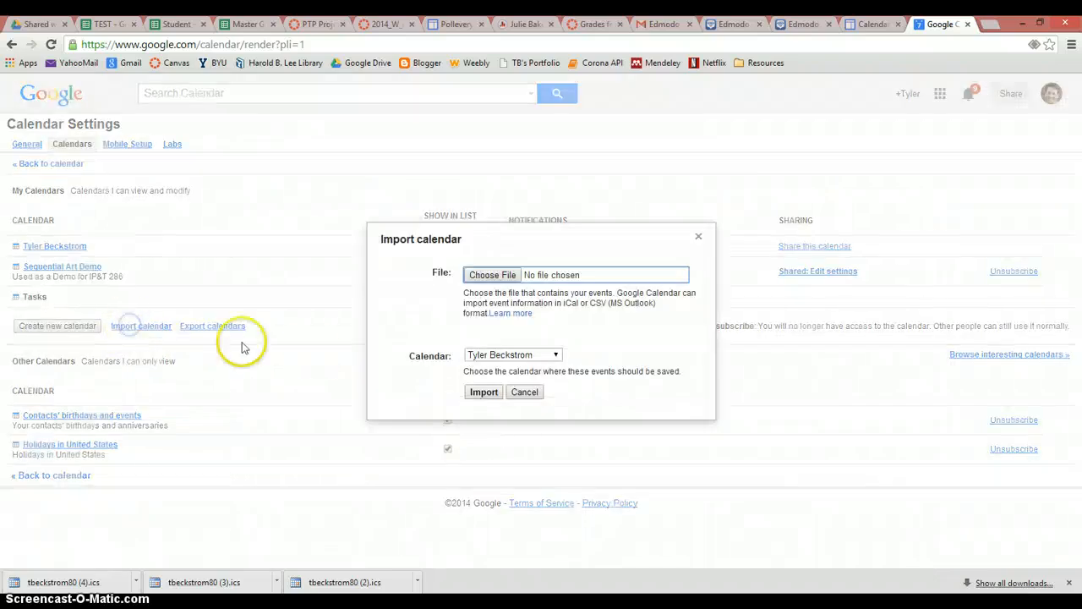
Import the newest exported .ics file, numbered (4), from Downloads into the Sequential Art Demo calendar
{"action": "left_click", "coordinate": [486, 276]}
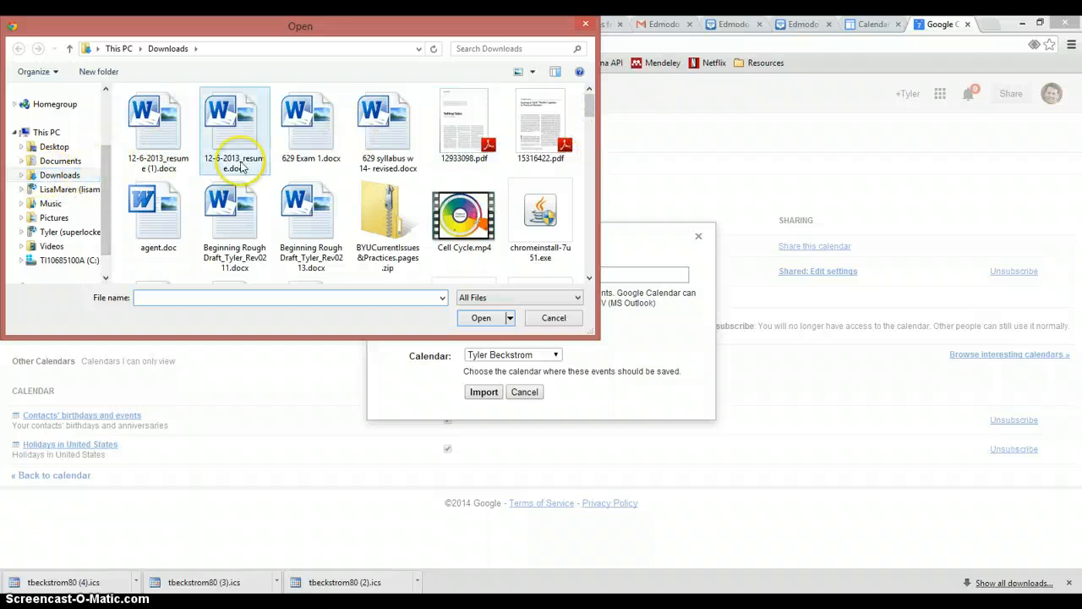
{"action": "left_click_drag", "start_coordinate": [591, 125], "coordinate": [572, 253]}
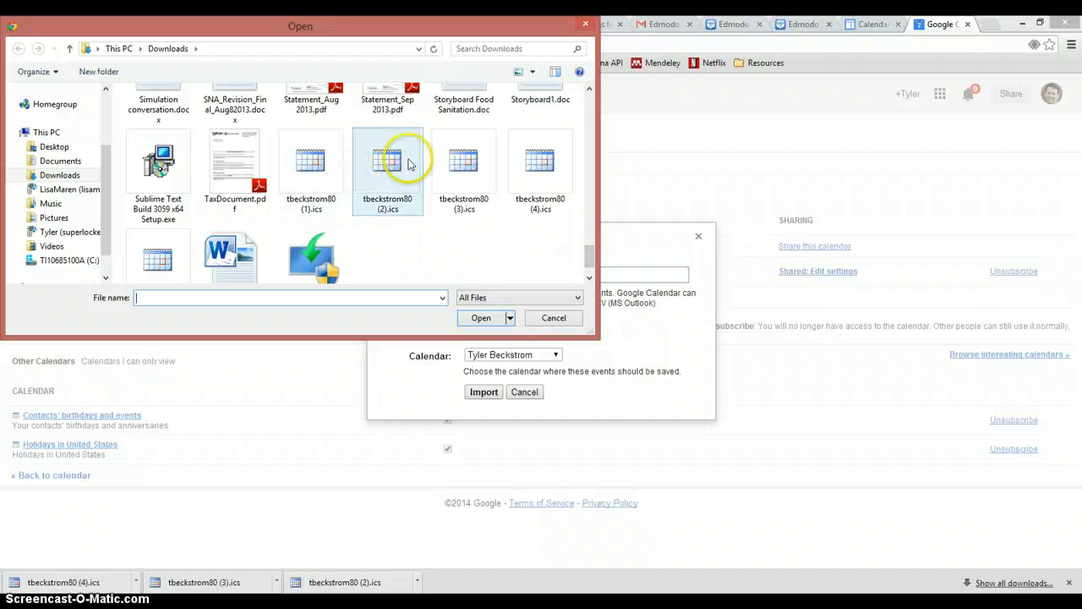
{"action": "left_click", "coordinate": [525, 167]}
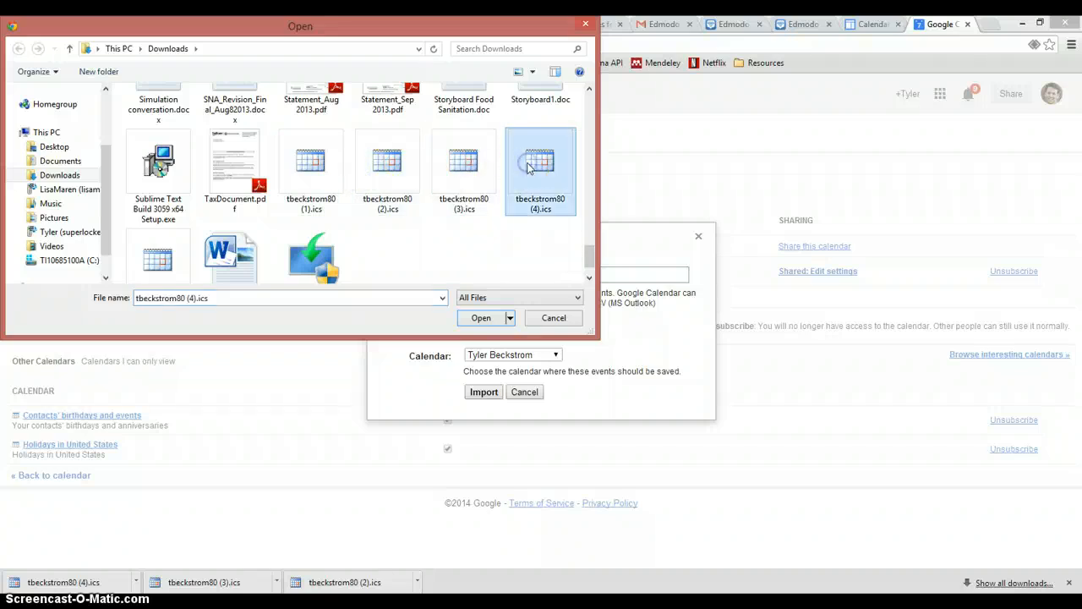
{"action": "left_click", "coordinate": [486, 325]}
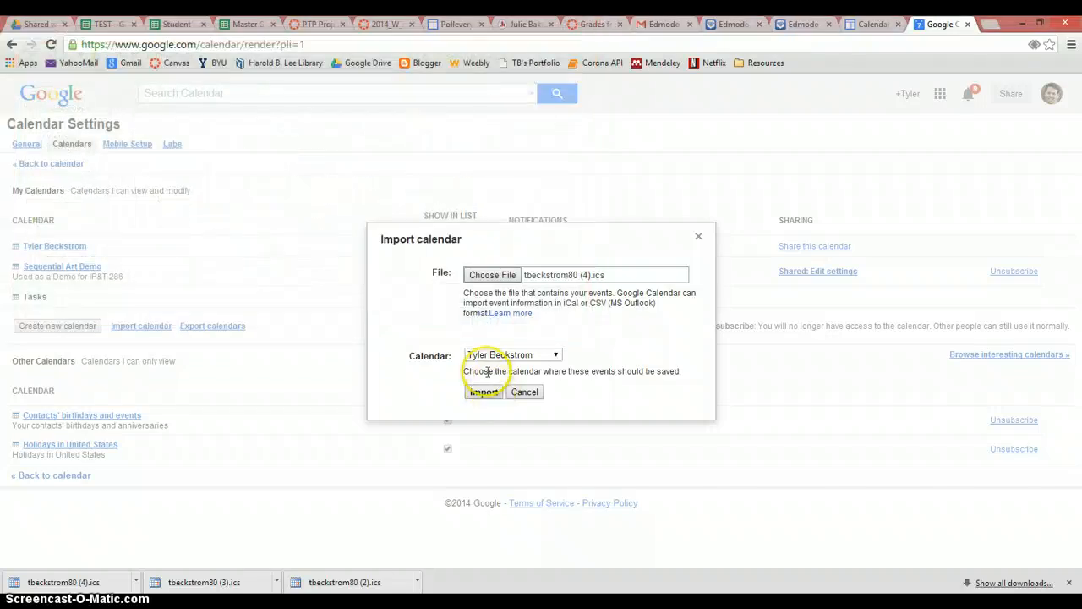
{"action": "left_click", "coordinate": [555, 355]}
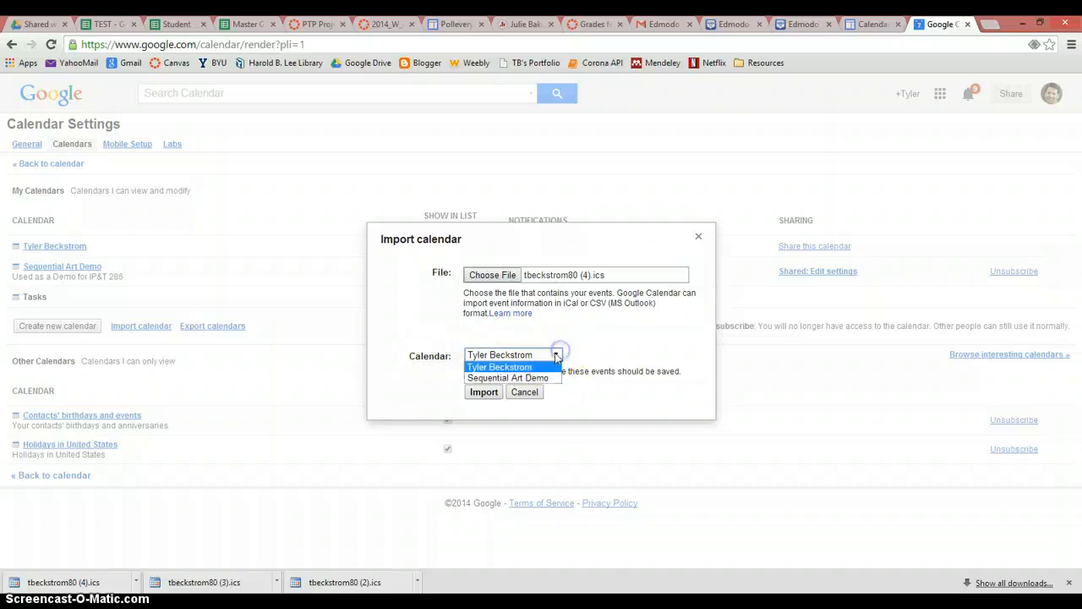
{"action": "left_click", "coordinate": [521, 378]}
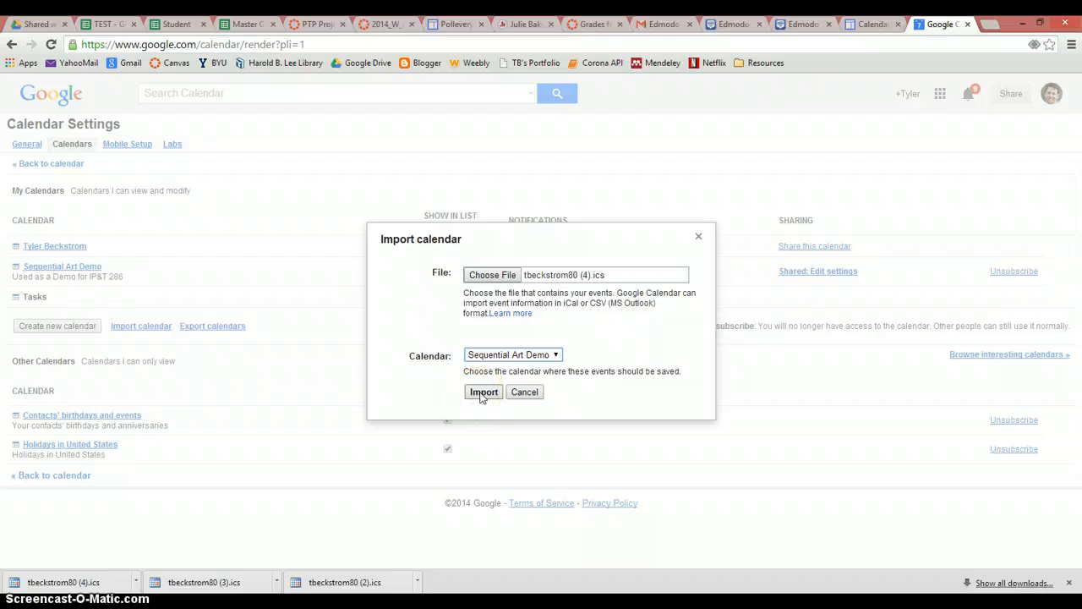
{"action": "left_click", "coordinate": [483, 392]}
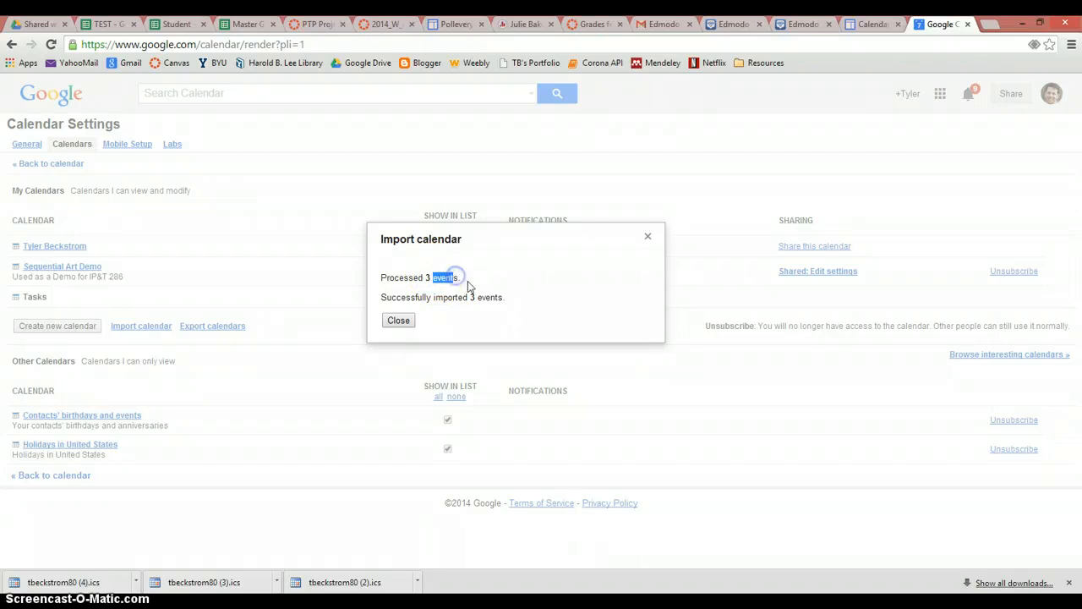
{"action": "left_click", "coordinate": [398, 320]}
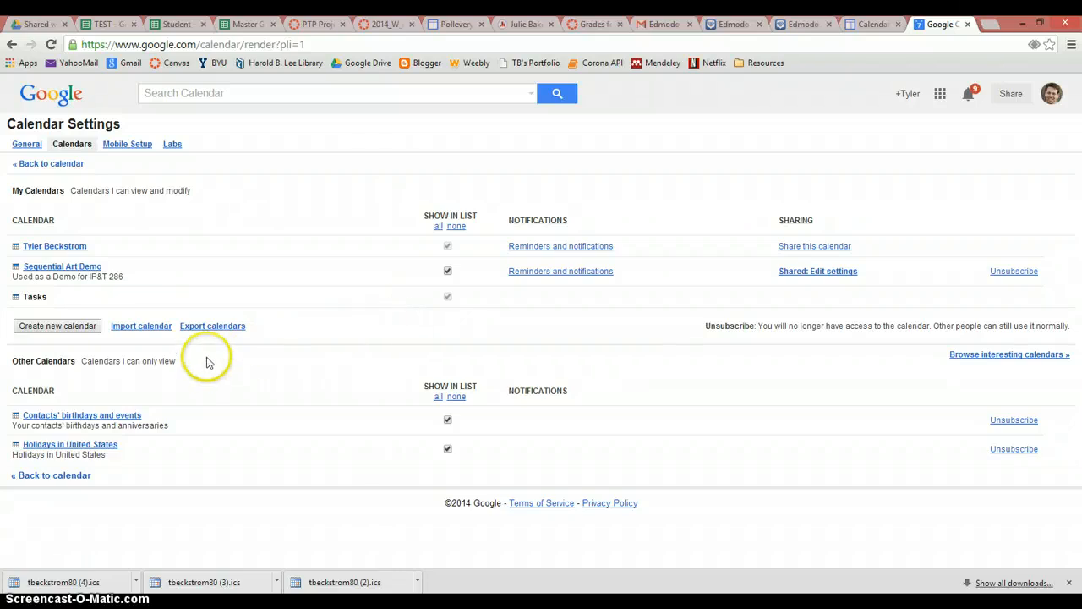
View the Sequential Art Demo calendar's details and return to the month calendar to check the imported events
{"action": "left_click", "coordinate": [76, 267]}
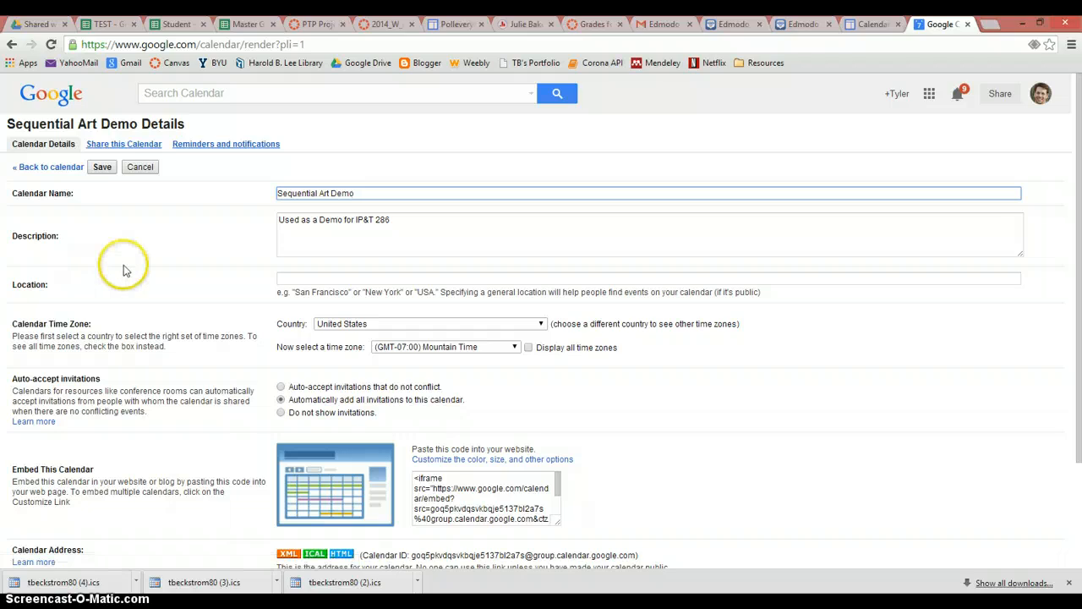
{"action": "left_click", "coordinate": [48, 168]}
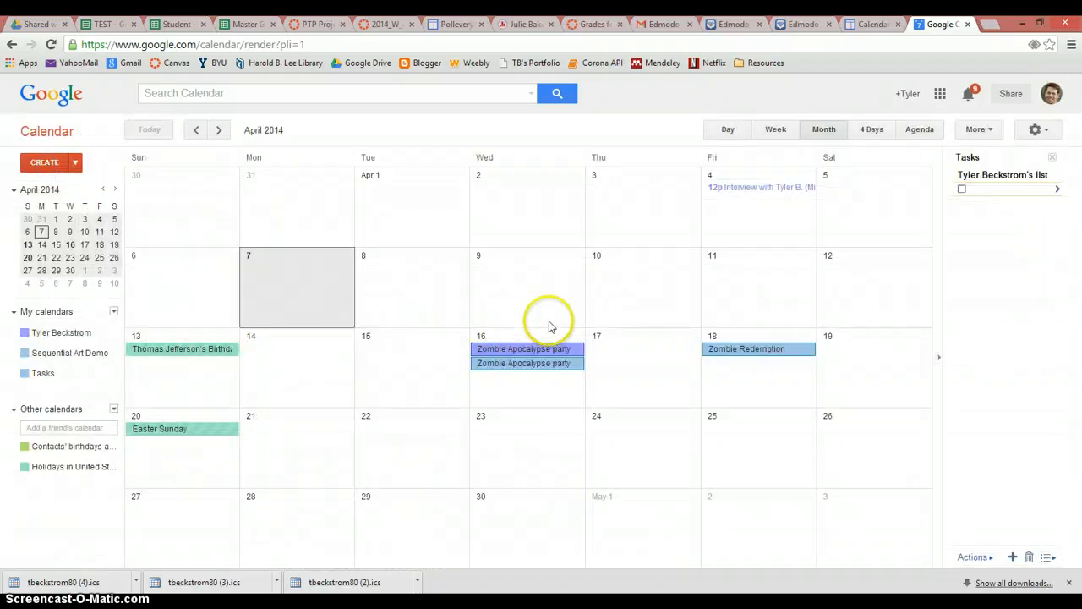
Hide the personal calendar and the Tasks calendar in the April 2014 month view, leaving Sequential Art Demo shown under My calendars
{"action": "scroll", "coordinate": [637, 319], "scroll_direction": "down", "scroll_amount": 1}
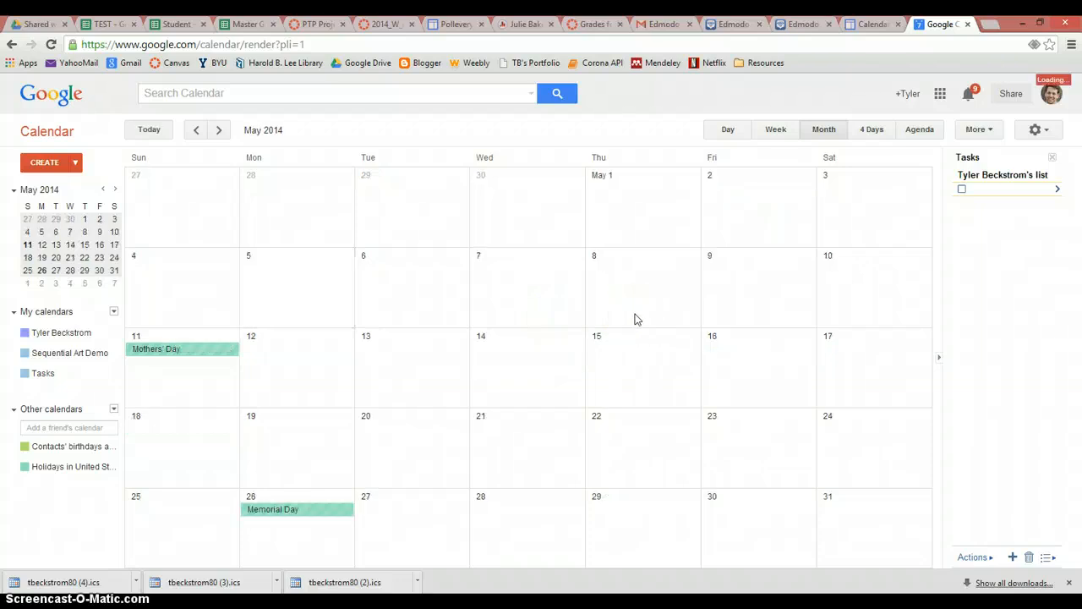
{"action": "scroll", "coordinate": [638, 318], "scroll_direction": "up", "scroll_amount": 1}
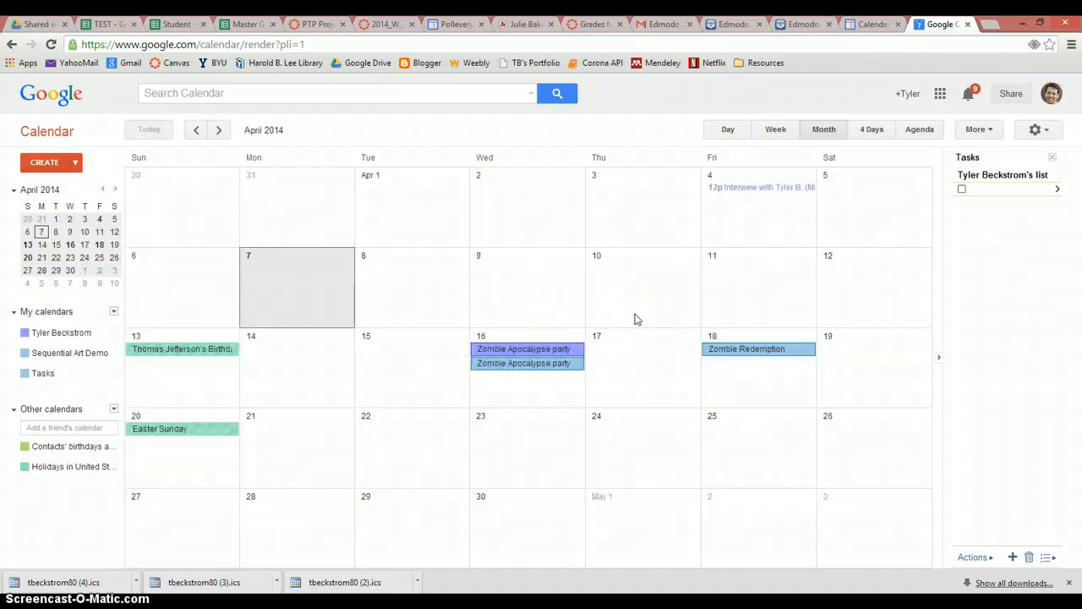
{"action": "left_click", "coordinate": [637, 360]}
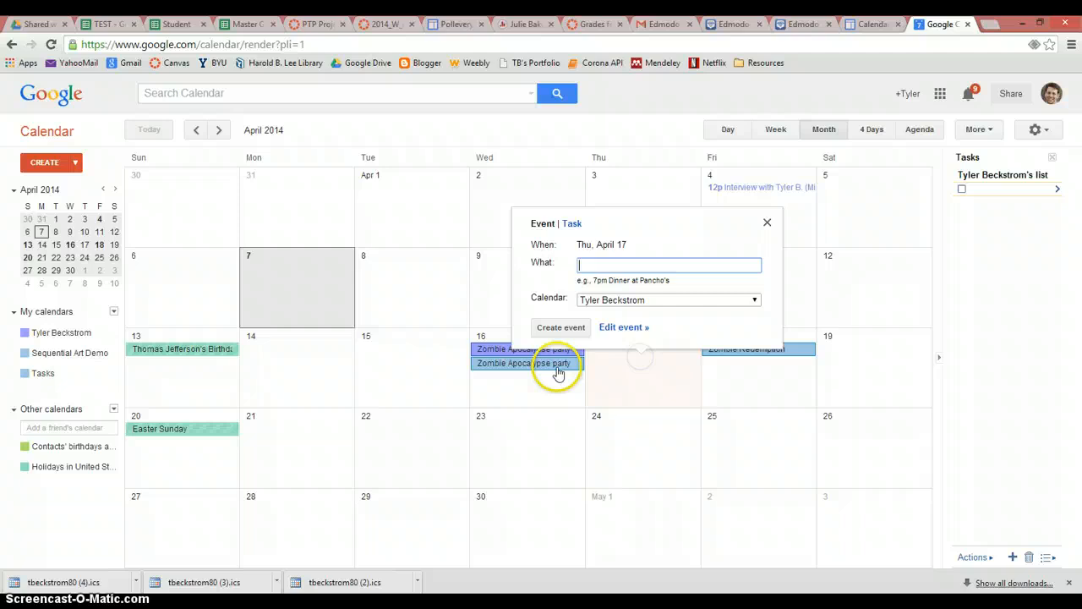
{"action": "left_click", "coordinate": [767, 224]}
{"action": "left_click", "coordinate": [24, 334]}
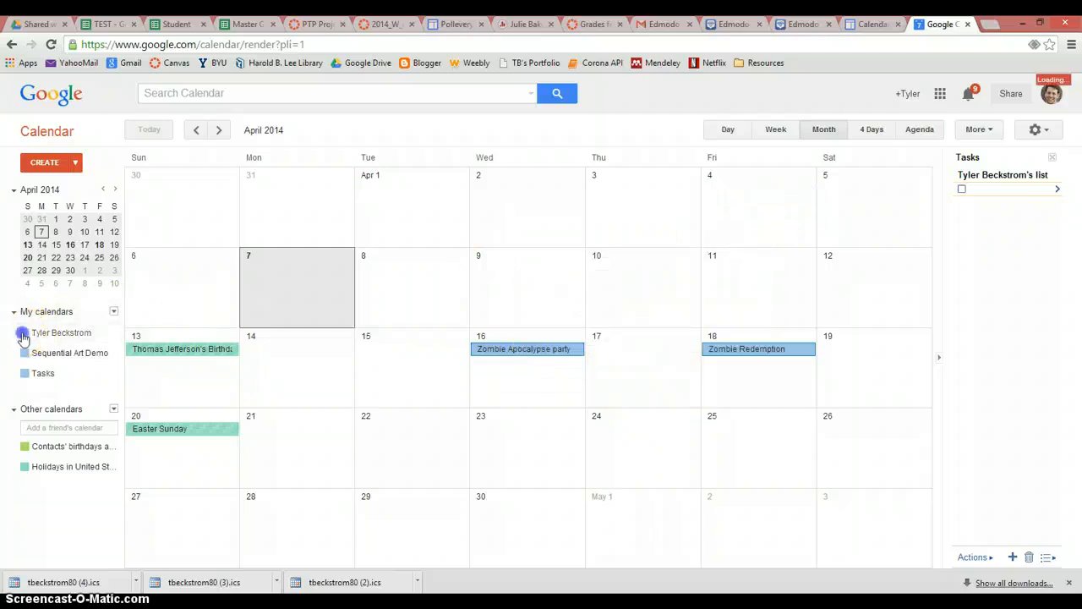
{"action": "left_click", "coordinate": [26, 374]}
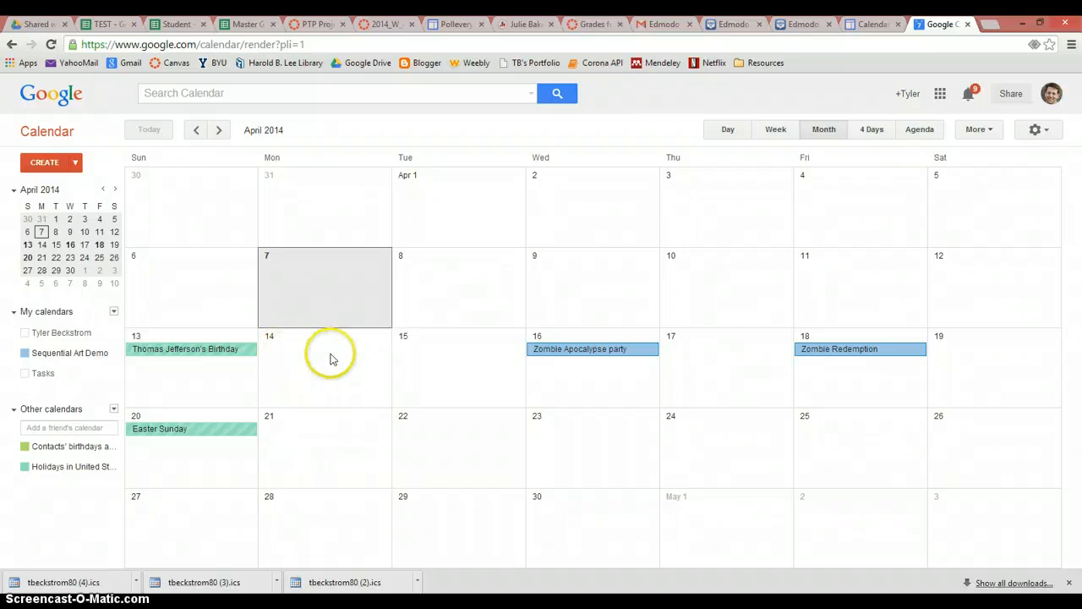
Switch to the Edmodo planner and back to Google Calendar to compare their April 2014 entries
{"action": "left_click", "coordinate": [810, 24]}
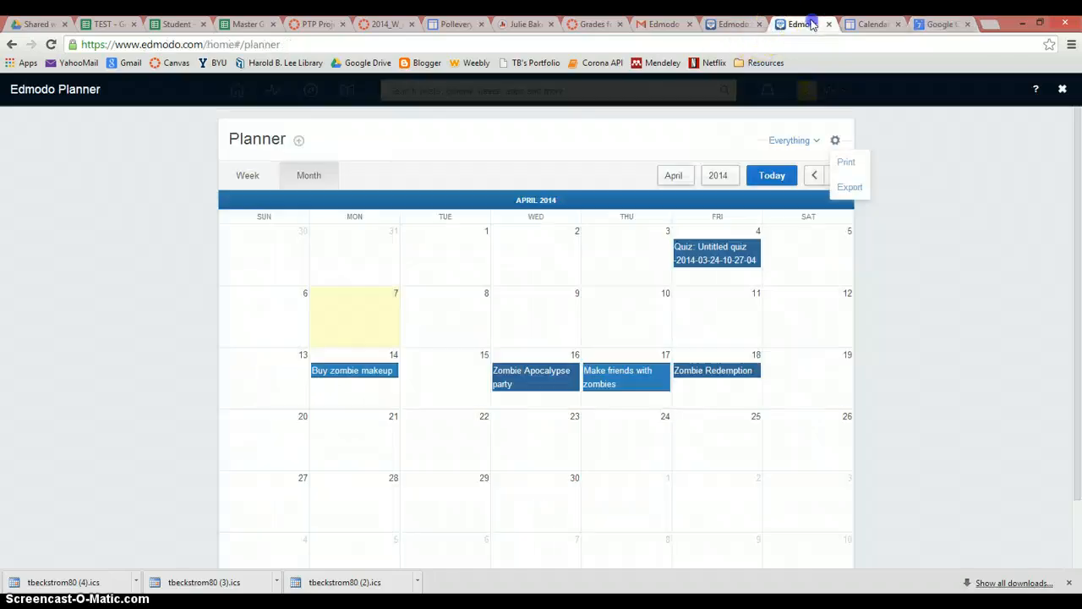
{"action": "left_click", "coordinate": [932, 24]}
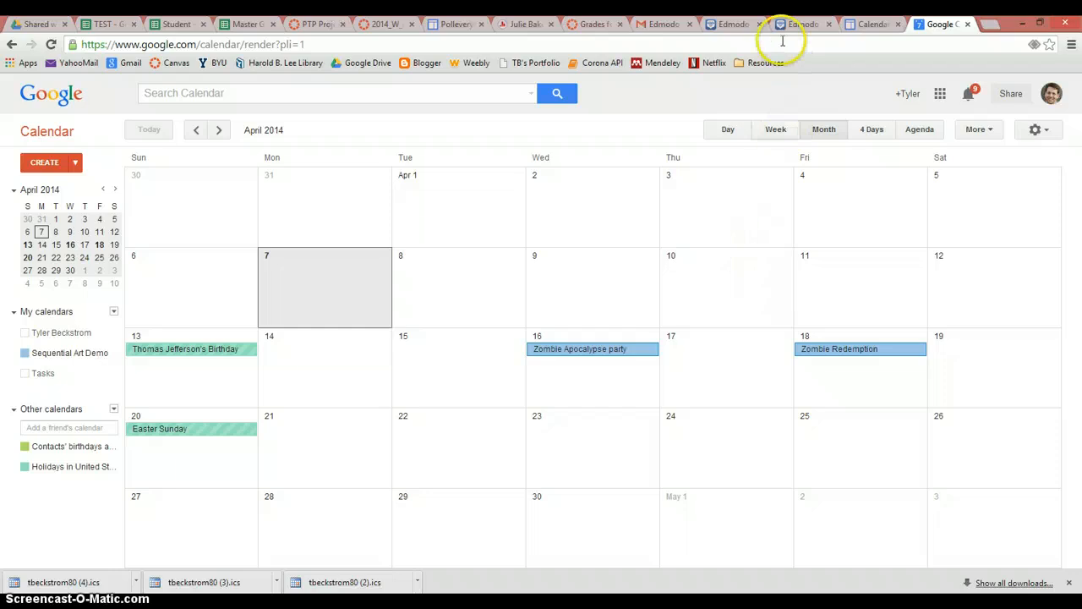
Switch to the Google Sites Calendar page, save its edits, and preview the page as a viewer
{"action": "left_click", "coordinate": [868, 25]}
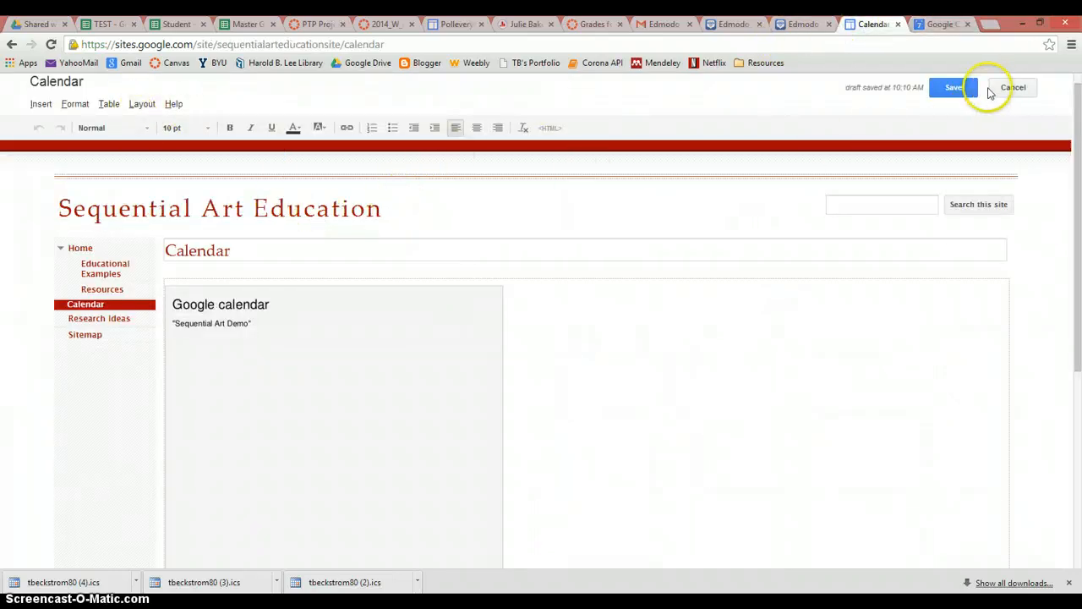
{"action": "left_click", "coordinate": [956, 91]}
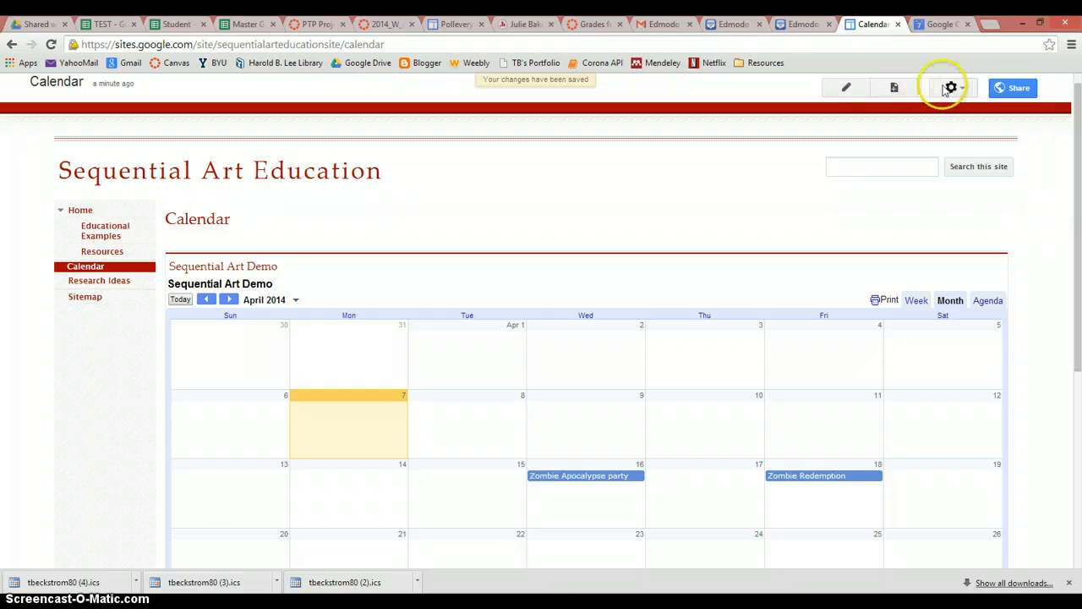
{"action": "left_click", "coordinate": [950, 88]}
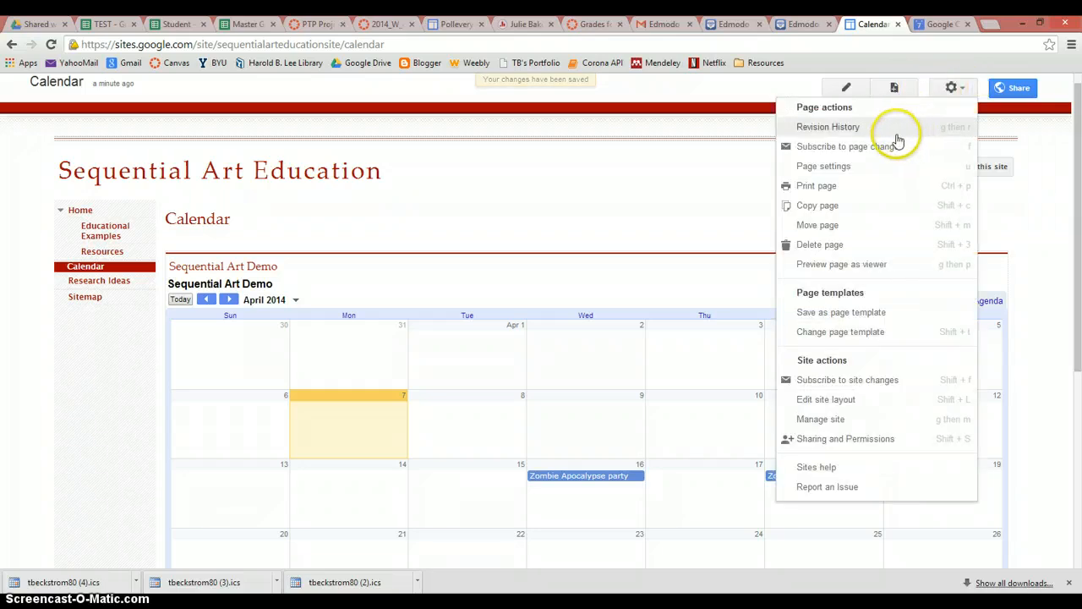
{"action": "left_click", "coordinate": [864, 269]}
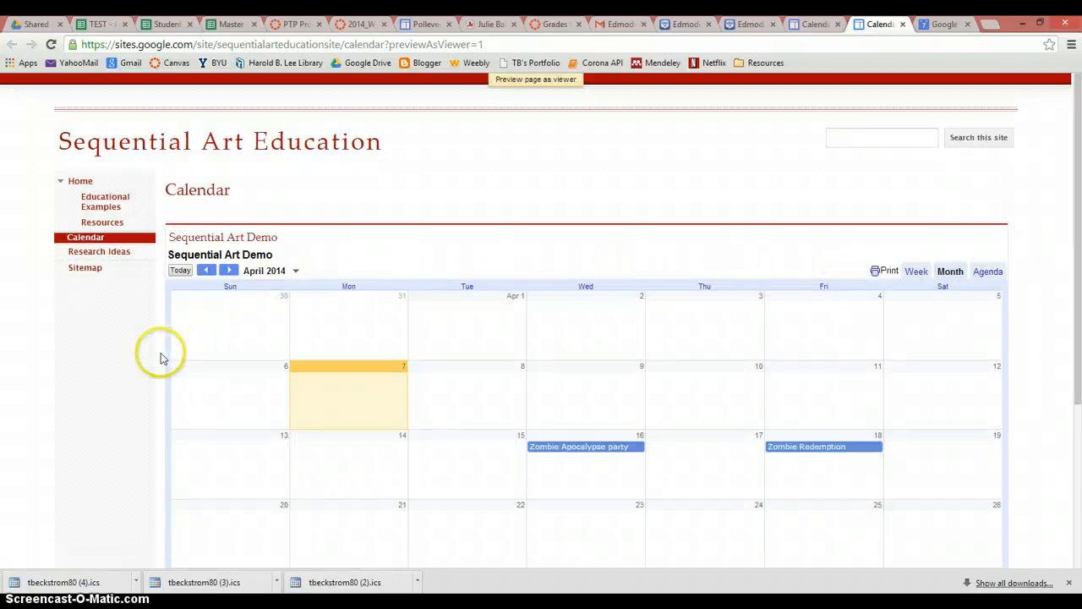
{"action": "scroll", "coordinate": [163, 357], "scroll_direction": "down", "scroll_amount": 3}
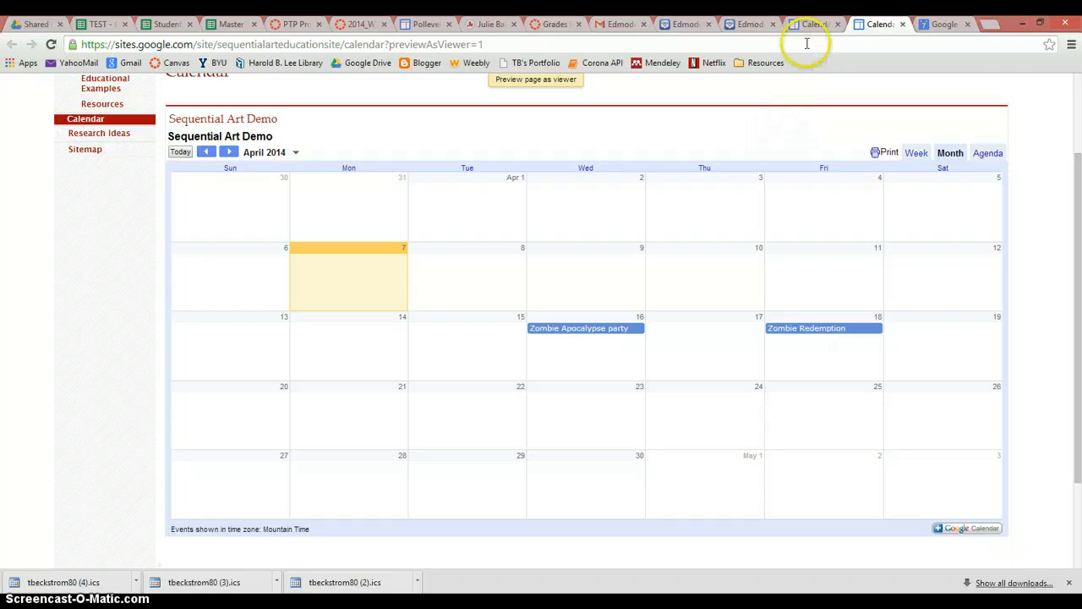
Switch to the Edmodo planner and start a new event described as "Test" dated 4/23/2014
{"action": "left_click", "coordinate": [746, 25]}
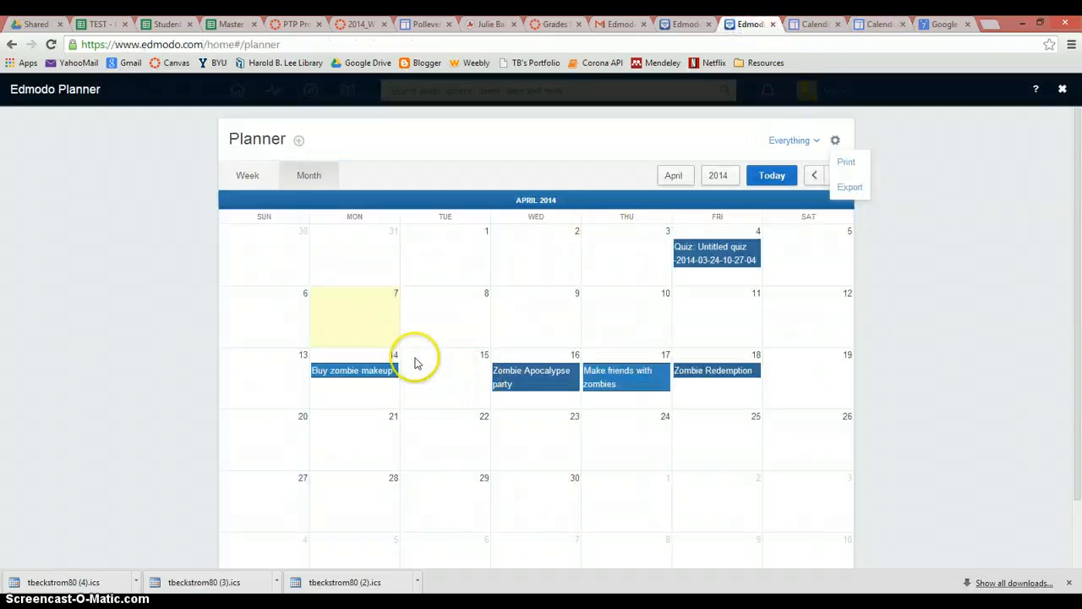
{"action": "left_click", "coordinate": [299, 139]}
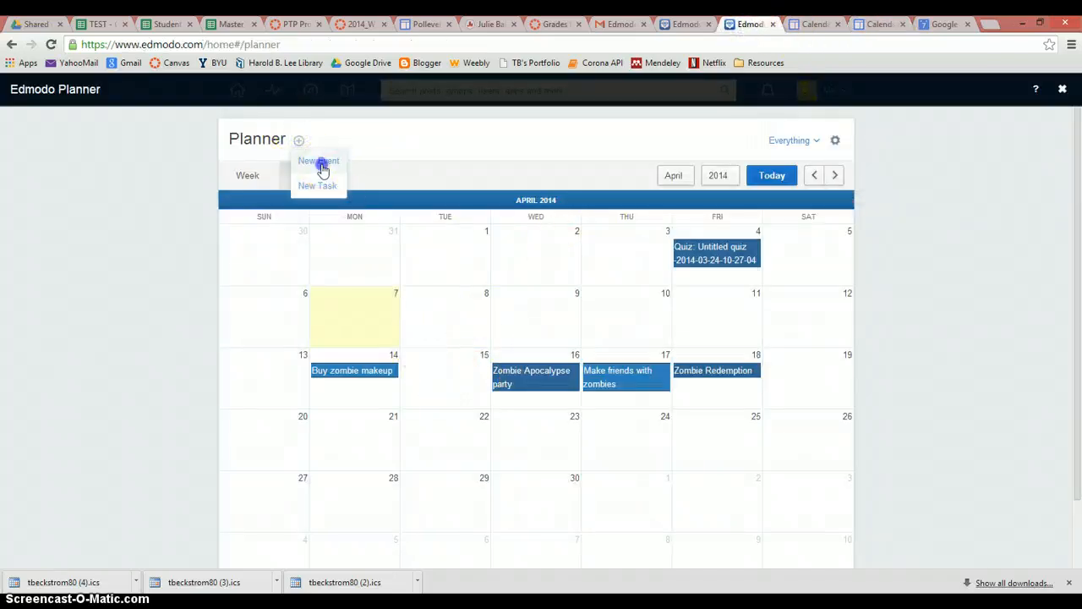
{"action": "left_click", "coordinate": [306, 184]}
{"action": "left_click", "coordinate": [496, 299]}
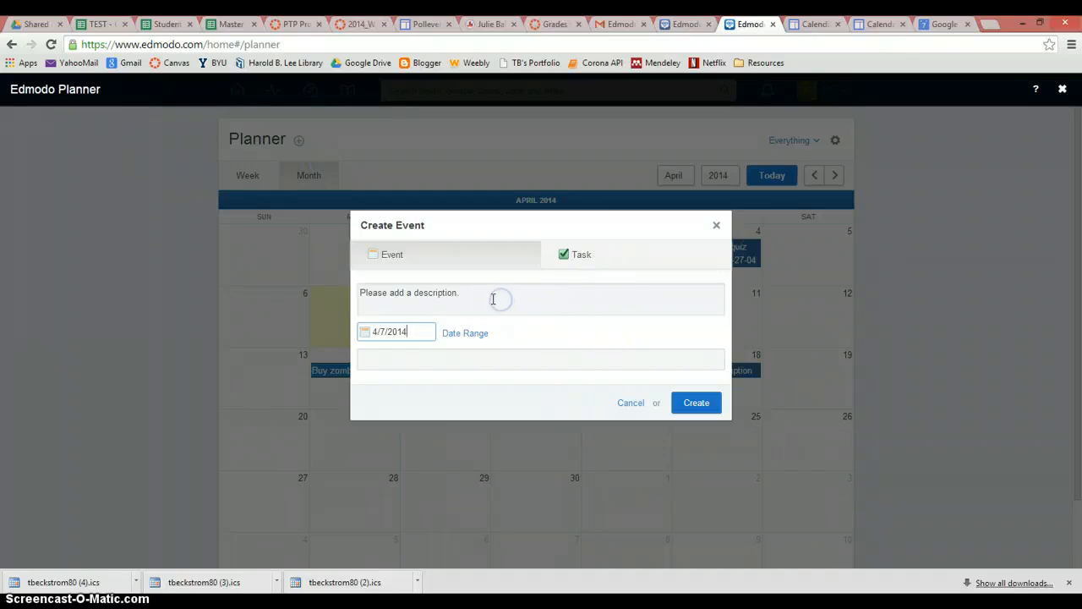
{"action": "left_click", "coordinate": [379, 331]}
{"action": "left_click", "coordinate": [361, 330]}
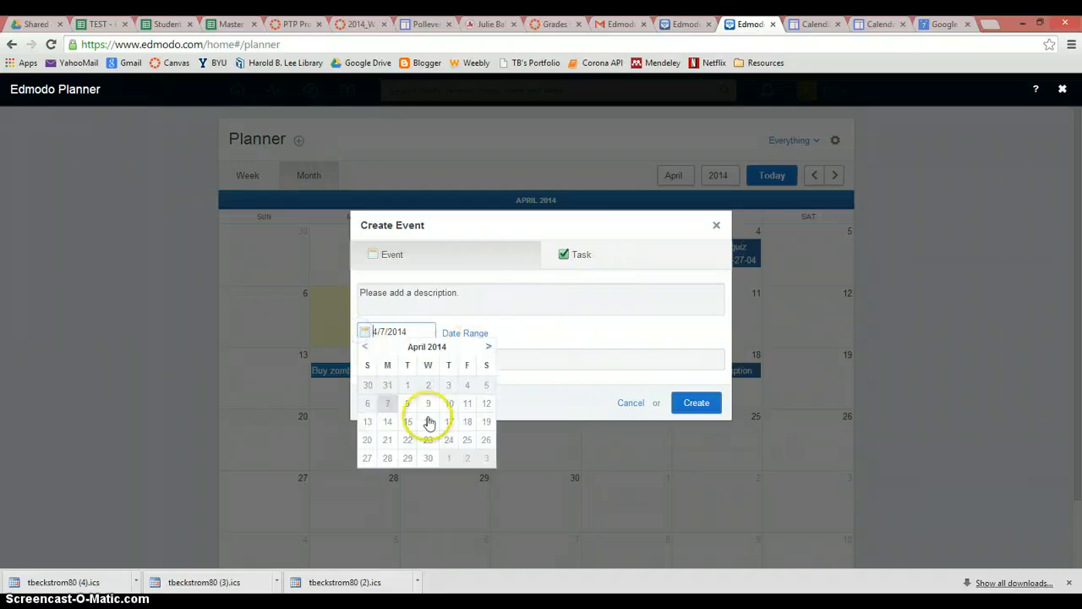
{"action": "left_click", "coordinate": [427, 420]}
{"action": "left_click", "coordinate": [443, 299]}
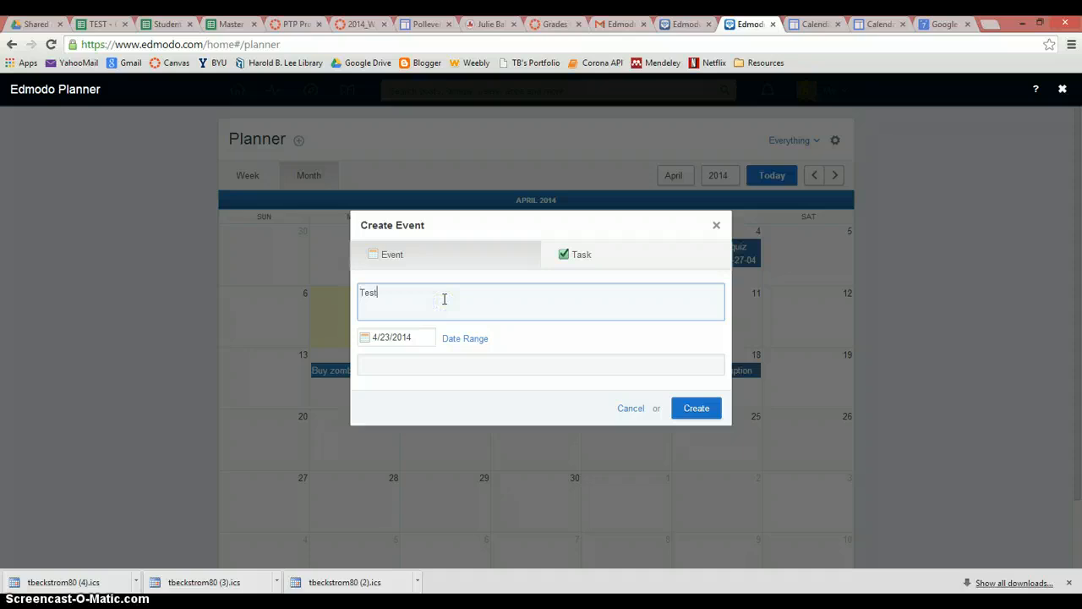
Set the IPT286 group as the Test event's recipient and create the event
{"action": "left_click", "coordinate": [705, 410]}
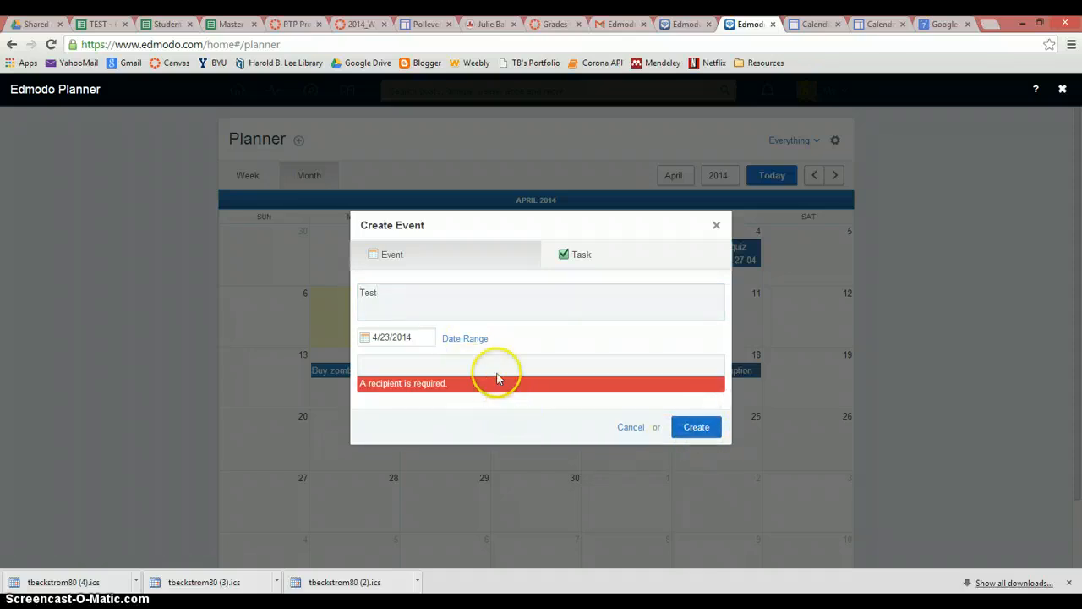
{"action": "left_click", "coordinate": [495, 364]}
{"action": "type", "text": "ipt"}
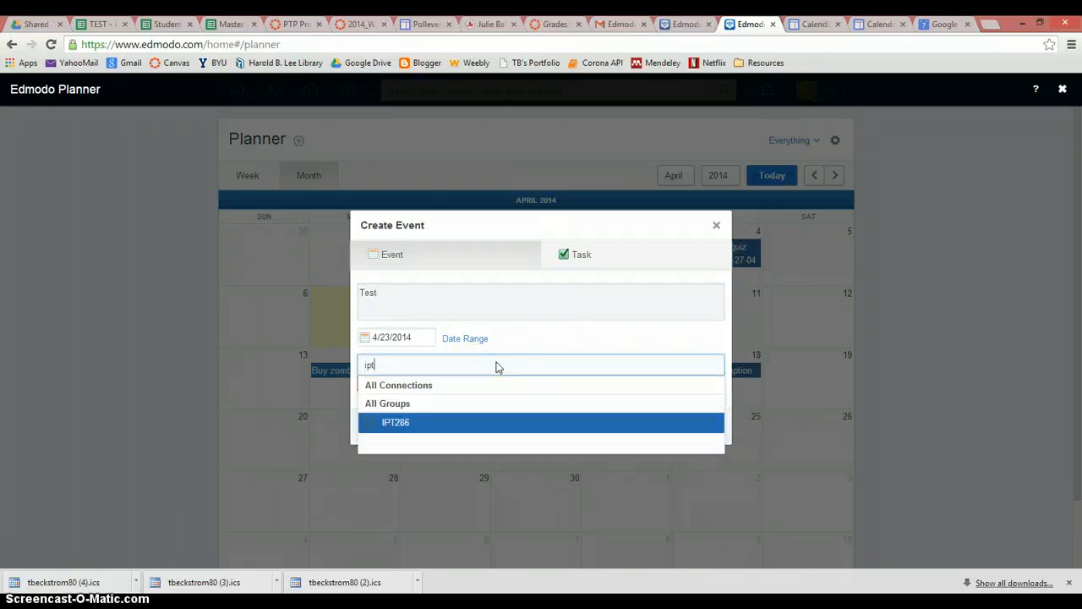
{"action": "type", "text": "2"}
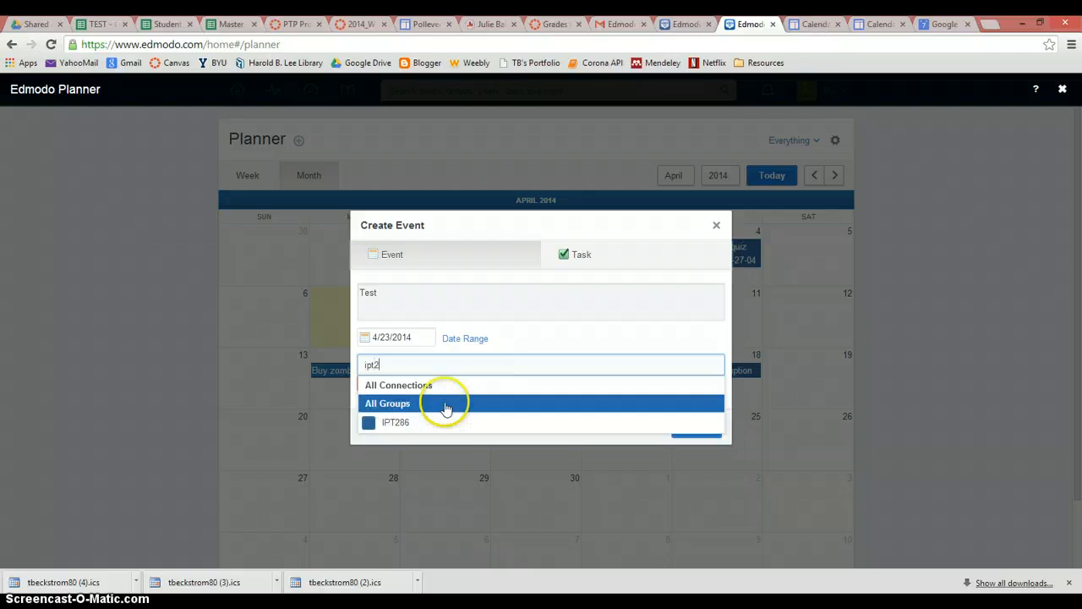
{"action": "left_click", "coordinate": [404, 424]}
{"action": "left_click", "coordinate": [694, 427]}
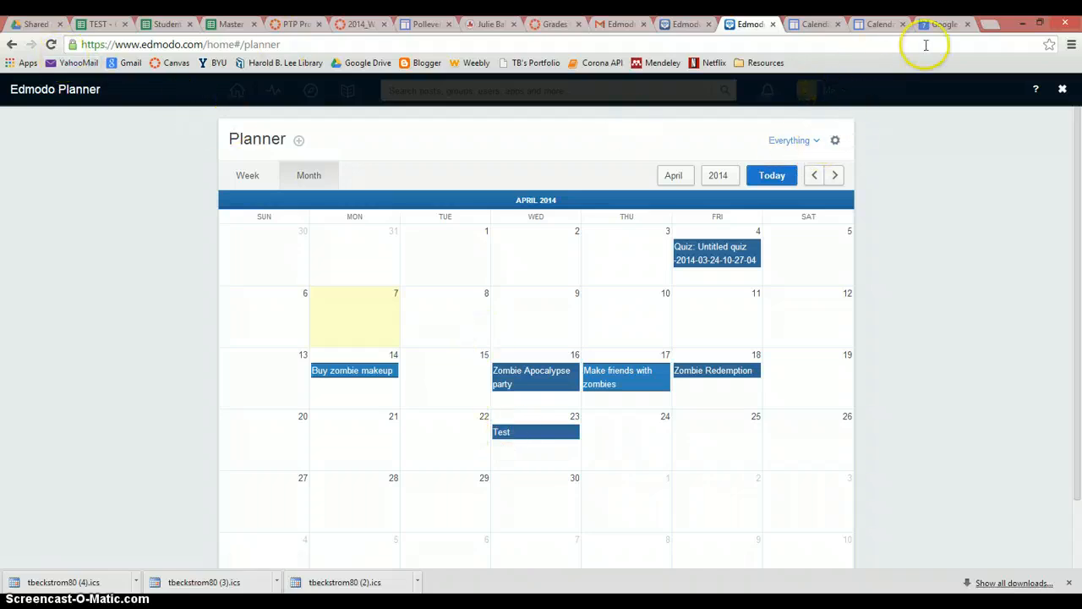
Show the Edmodo planner's export option, then switch to Google Calendar and open the calendar import dialog from the calendar settings
{"action": "left_click", "coordinate": [834, 139]}
{"action": "left_click", "coordinate": [846, 187]}
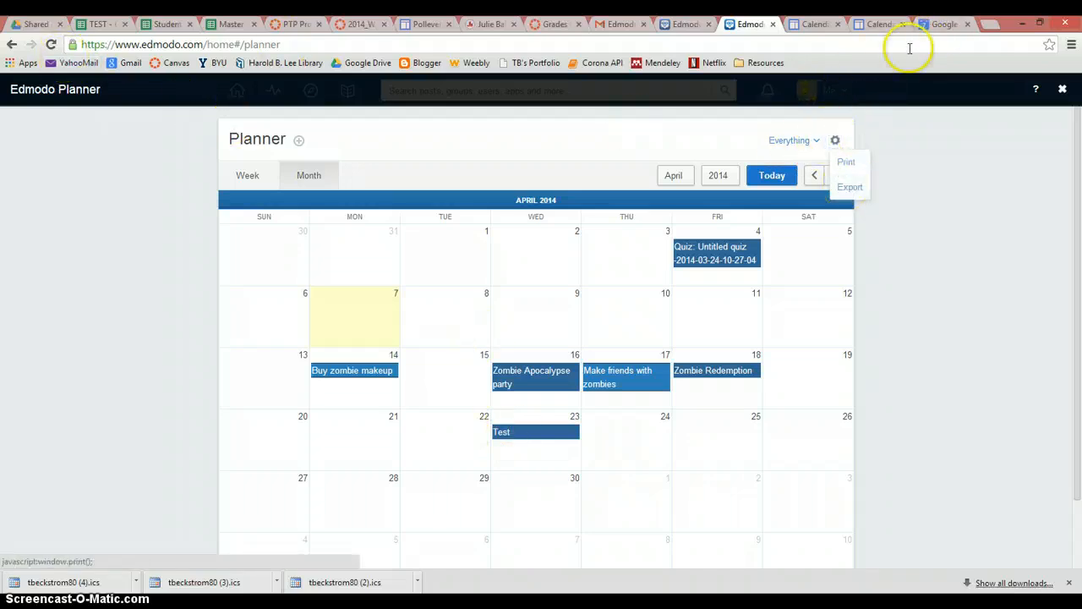
{"action": "left_click", "coordinate": [942, 24]}
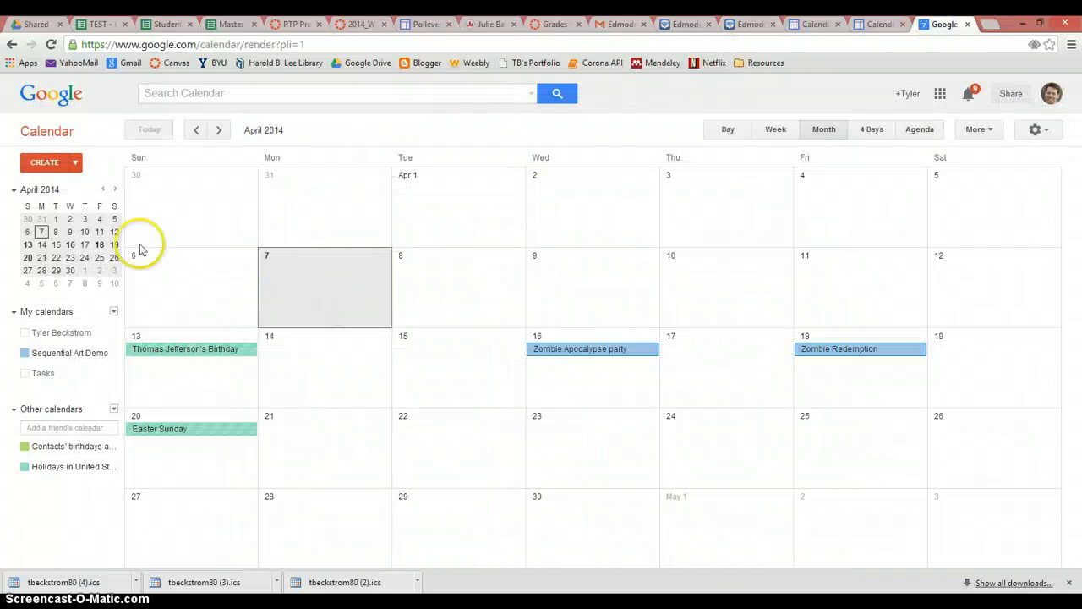
{"action": "left_click", "coordinate": [114, 311]}
{"action": "left_click", "coordinate": [142, 347]}
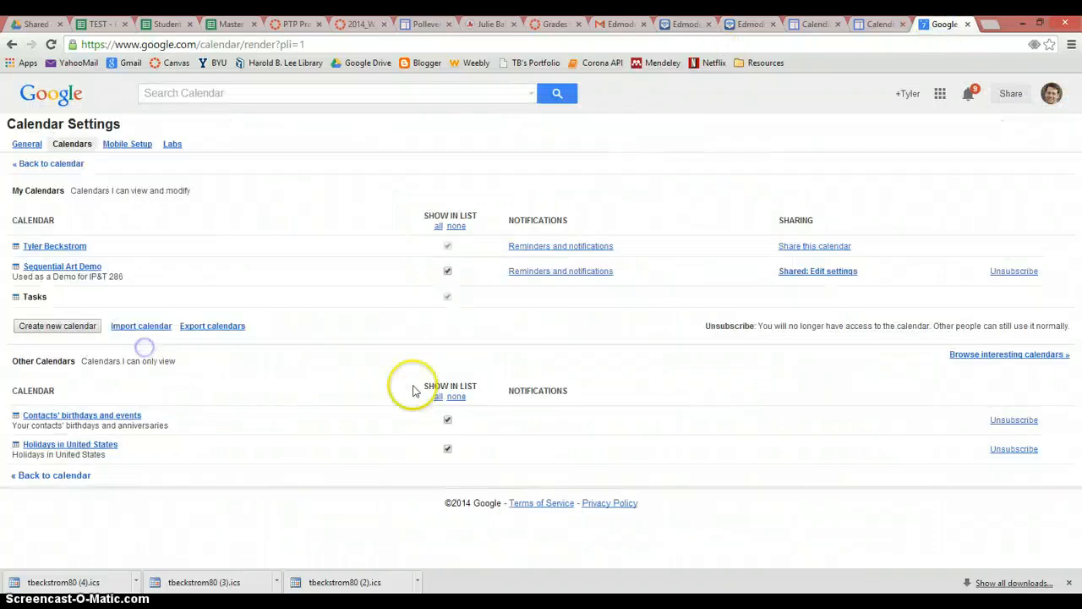
{"action": "left_click", "coordinate": [137, 328]}
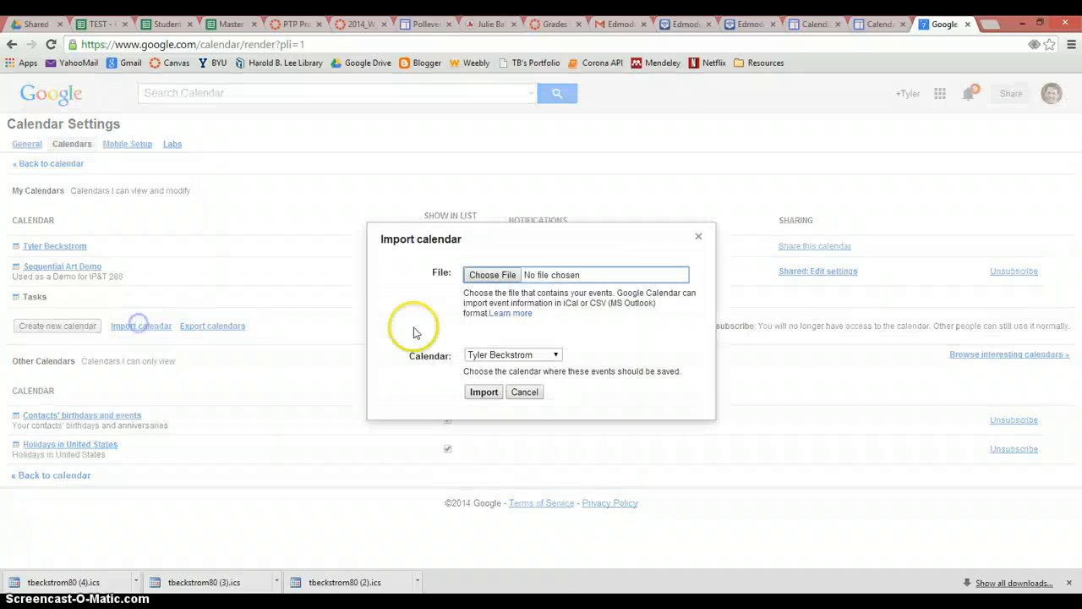
Compare the site's calendar preview with the Edmodo planner, and view the planner's options for adding an event or task
{"action": "left_click", "coordinate": [882, 26]}
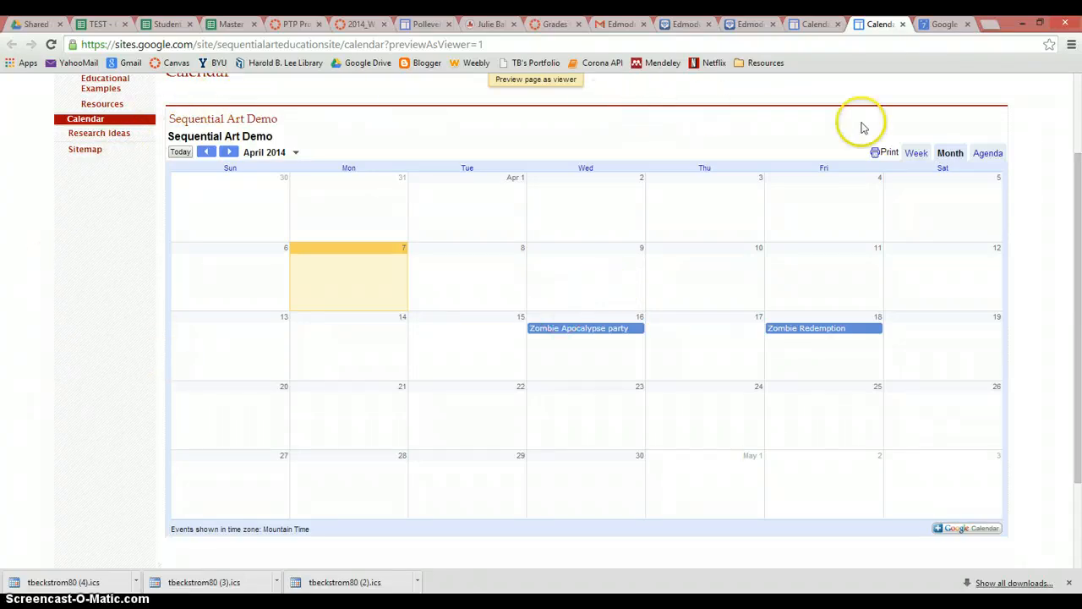
{"action": "left_click", "coordinate": [744, 25]}
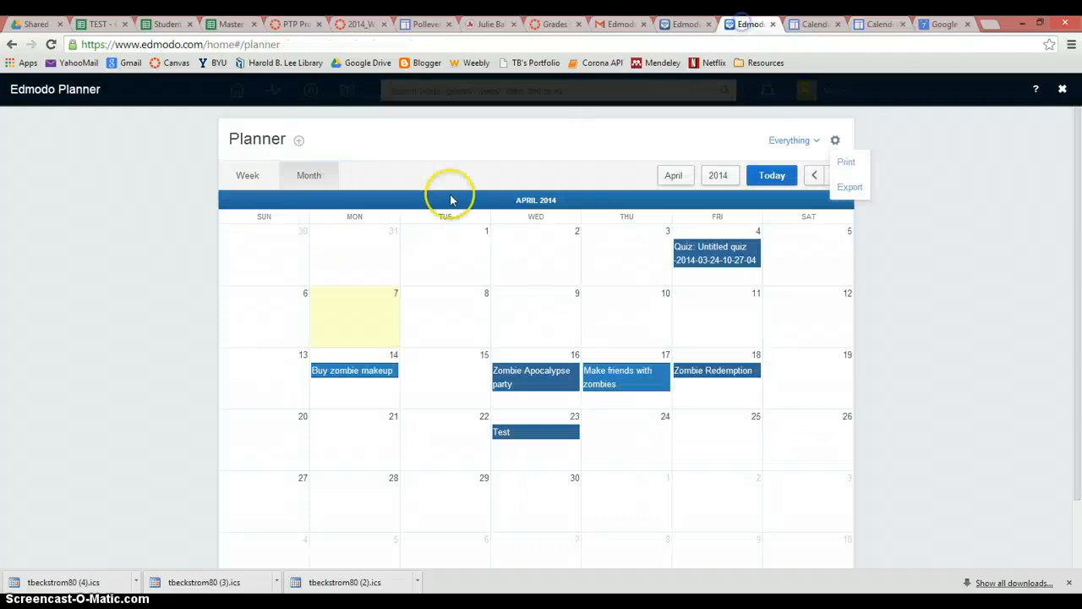
{"action": "left_click", "coordinate": [879, 25]}
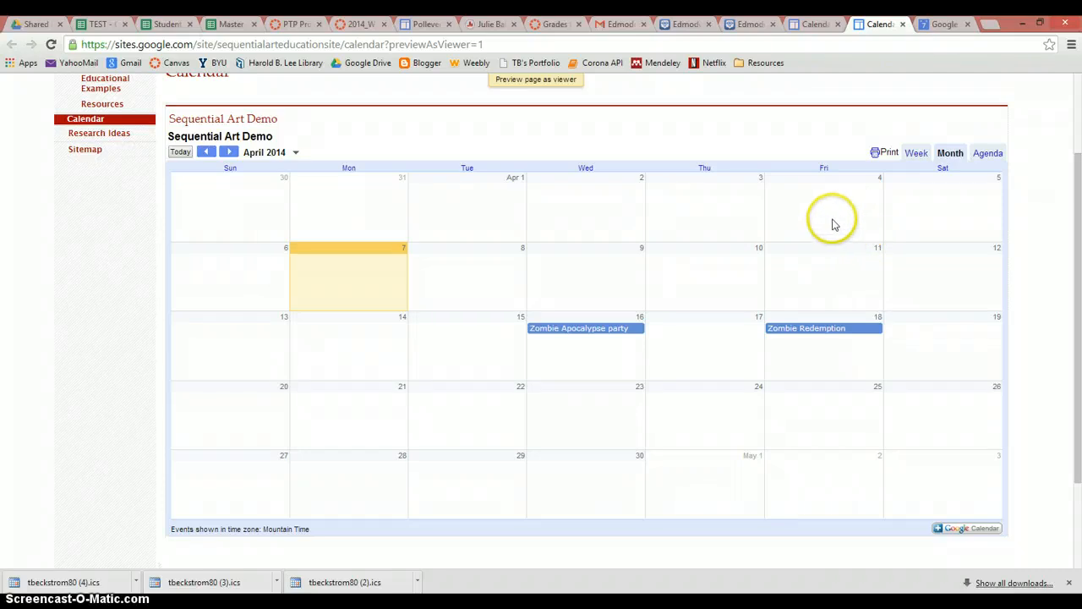
{"action": "left_click", "coordinate": [752, 25]}
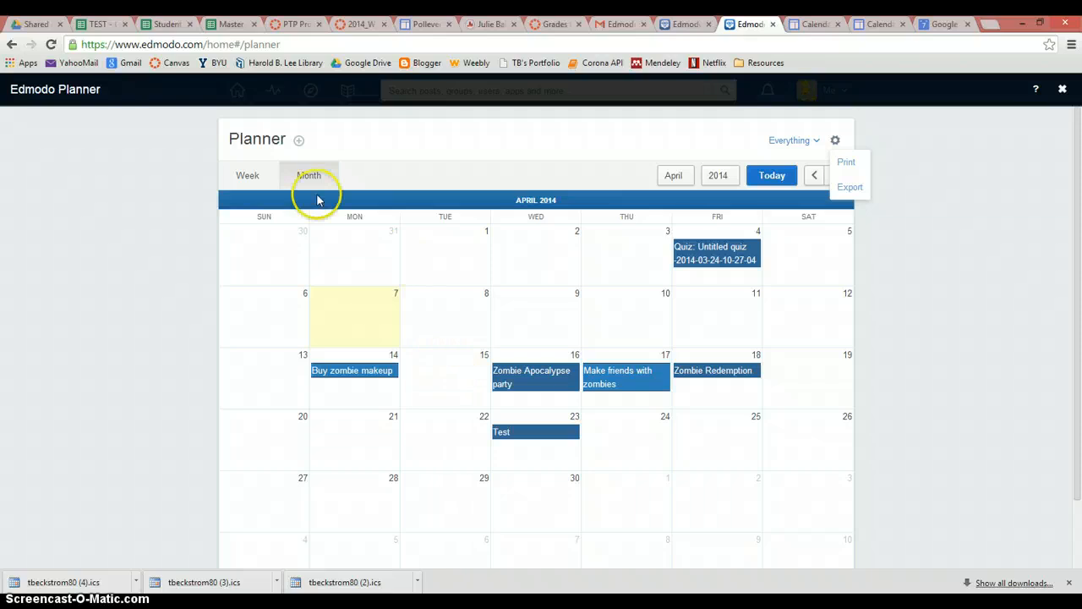
{"action": "left_click", "coordinate": [301, 147]}
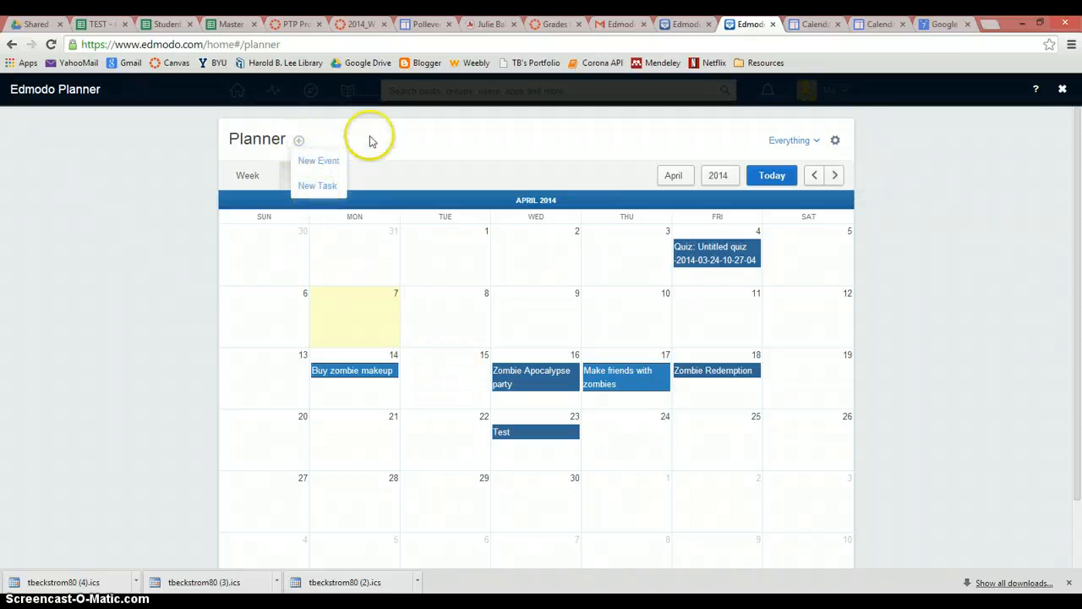
{"action": "left_click", "coordinate": [468, 130]}
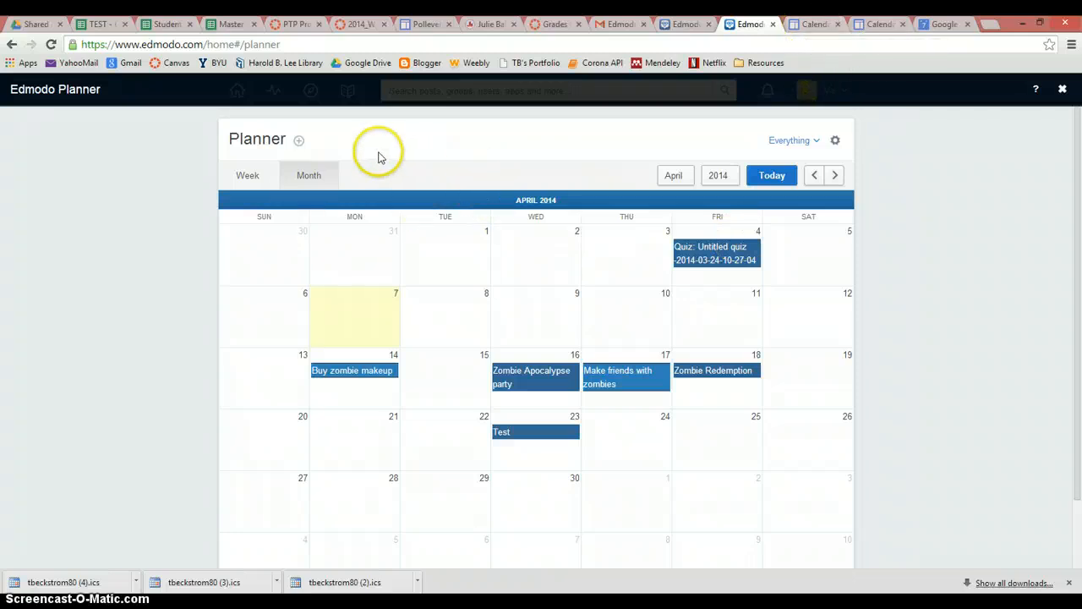
Revisit Google Calendar's import dialog and the site's calendar preview, then return to the Edmodo planner
{"action": "left_click", "coordinate": [879, 24]}
{"action": "left_click", "coordinate": [942, 24]}
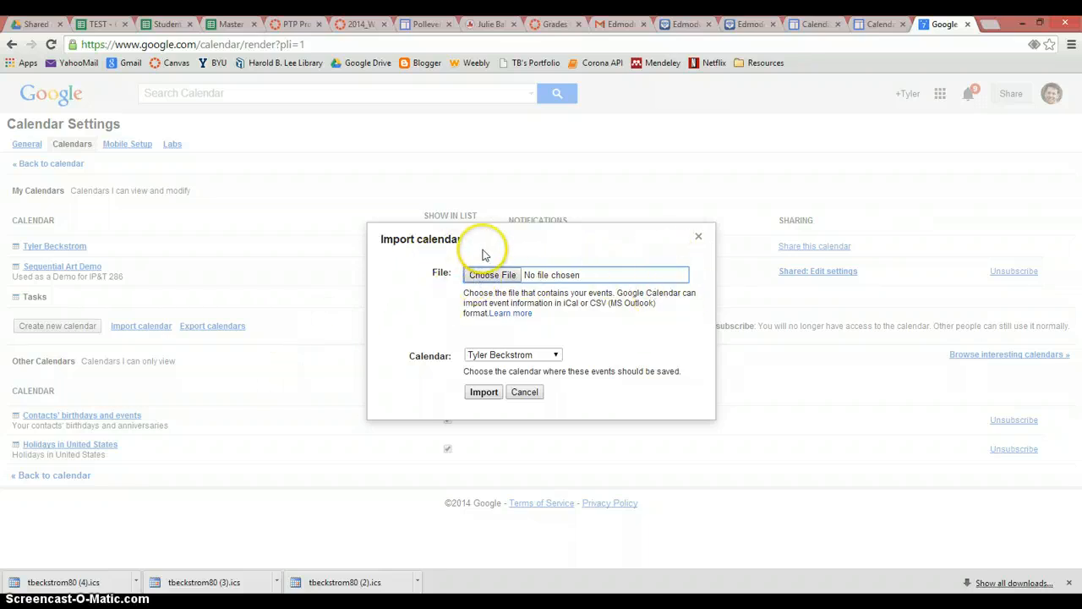
{"action": "left_click", "coordinate": [871, 25]}
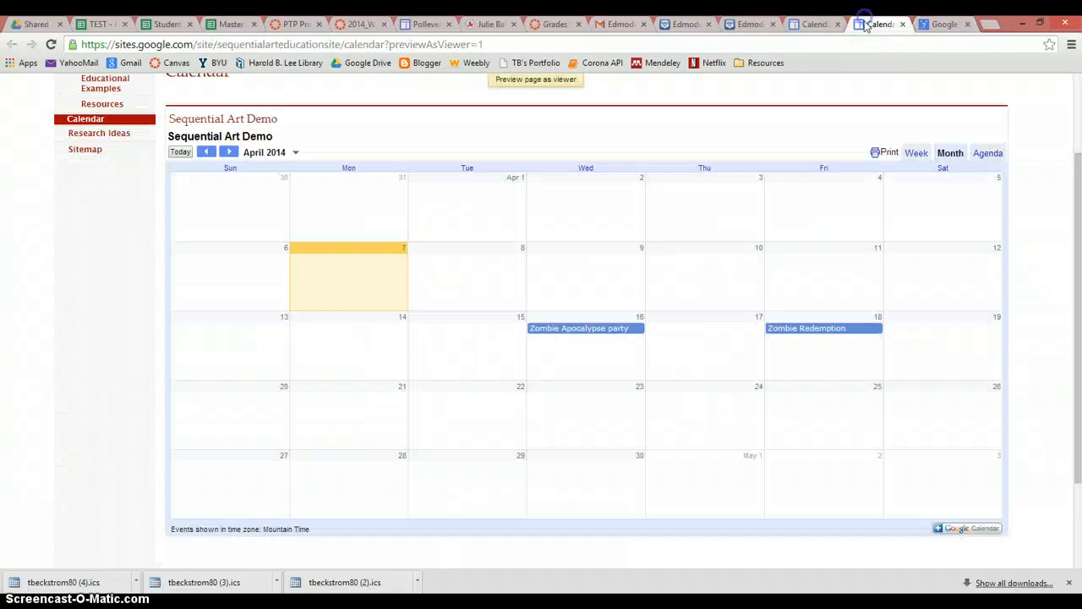
{"action": "left_click", "coordinate": [737, 25]}
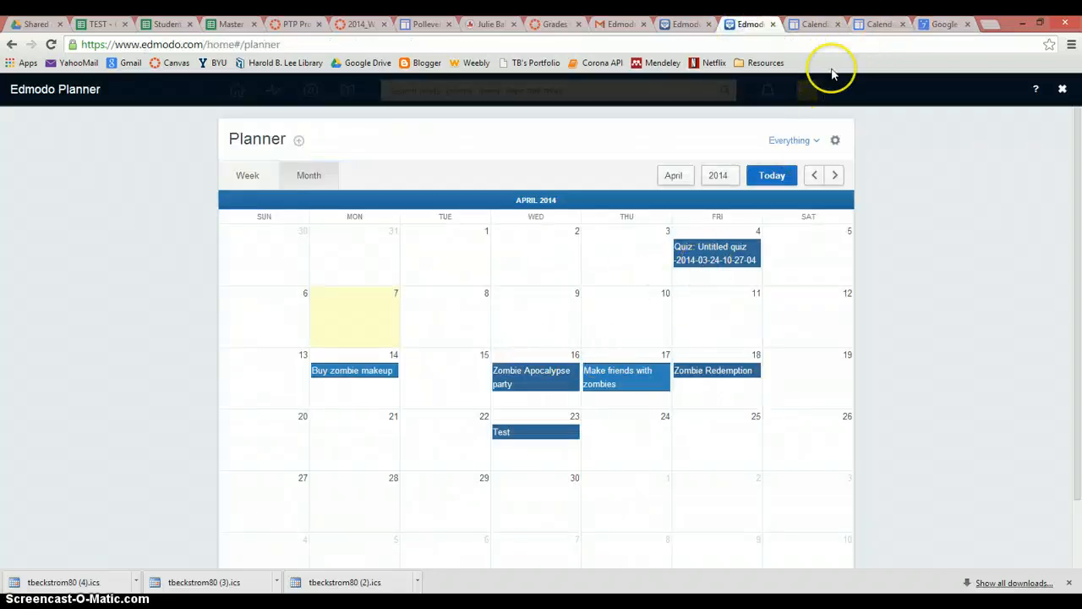
Examine the previewed Calendar page and its site navigation alongside the Edmodo planner, ending on the planner
{"action": "left_click", "coordinate": [881, 25]}
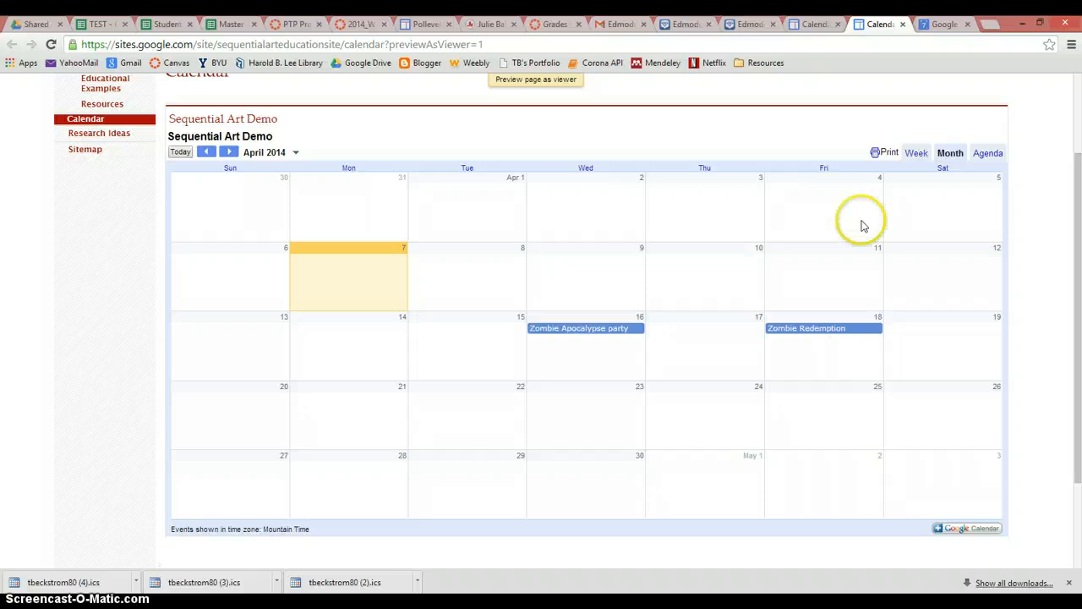
{"action": "scroll", "coordinate": [129, 224], "scroll_direction": "up", "scroll_amount": 1}
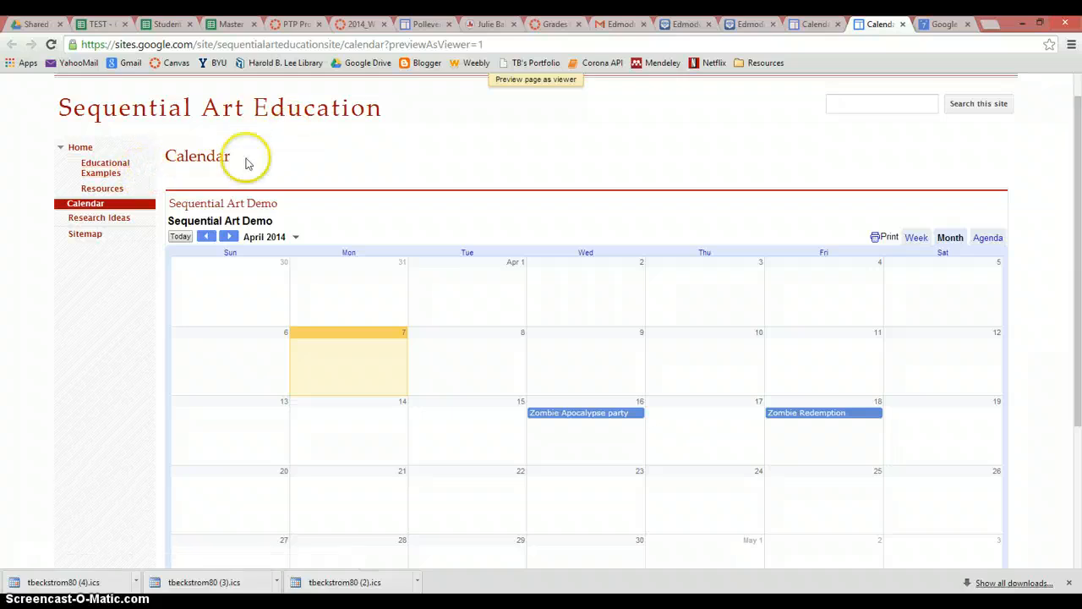
{"action": "scroll", "coordinate": [244, 164], "scroll_direction": "up", "scroll_amount": 1}
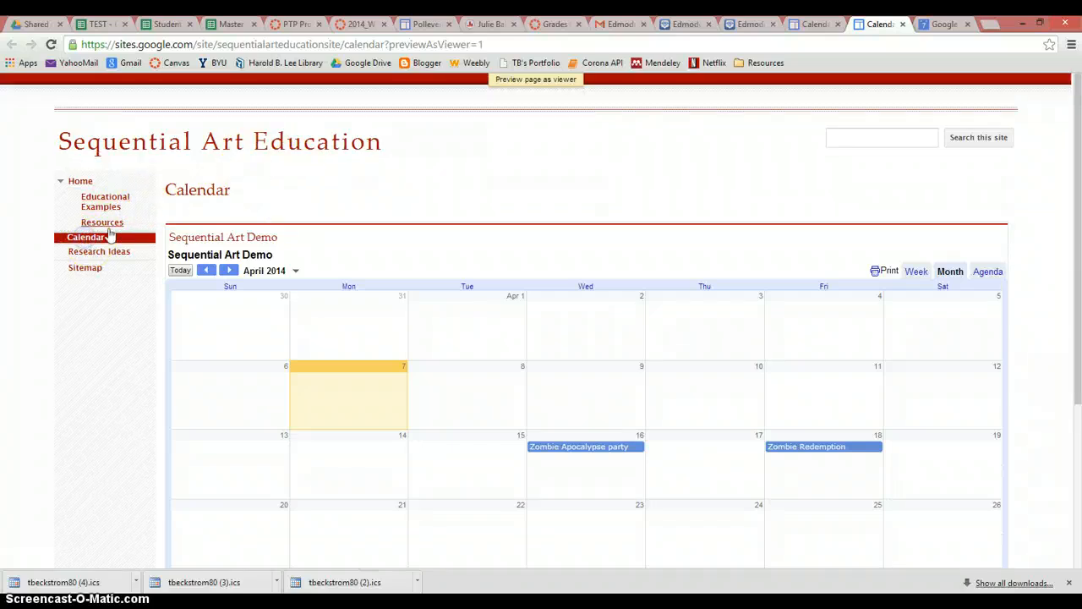
{"action": "left_click", "coordinate": [750, 24]}
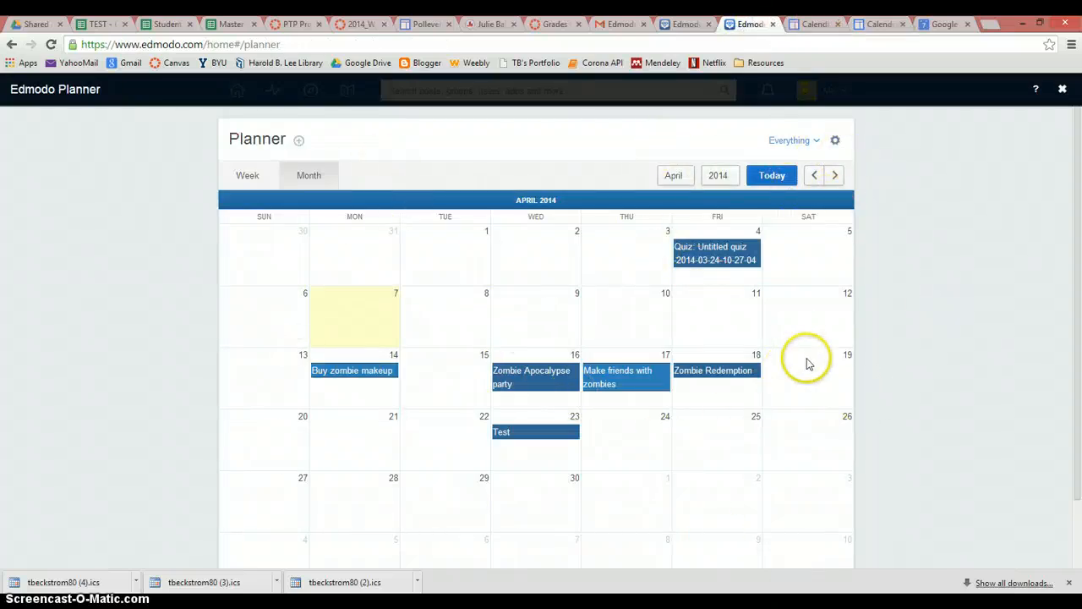
{"action": "left_click", "coordinate": [879, 23]}
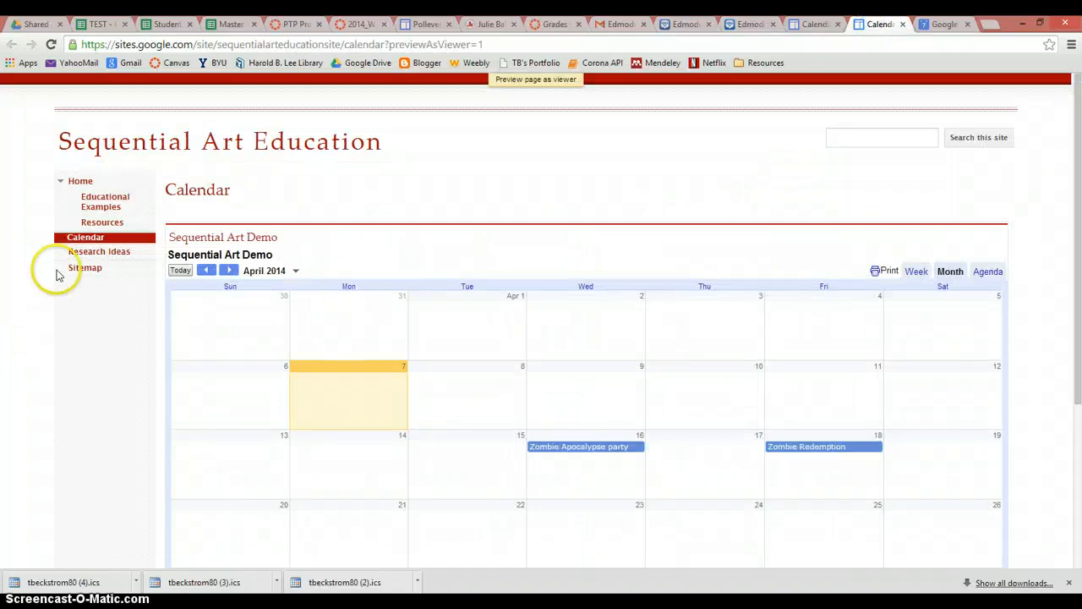
{"action": "left_click", "coordinate": [749, 25]}
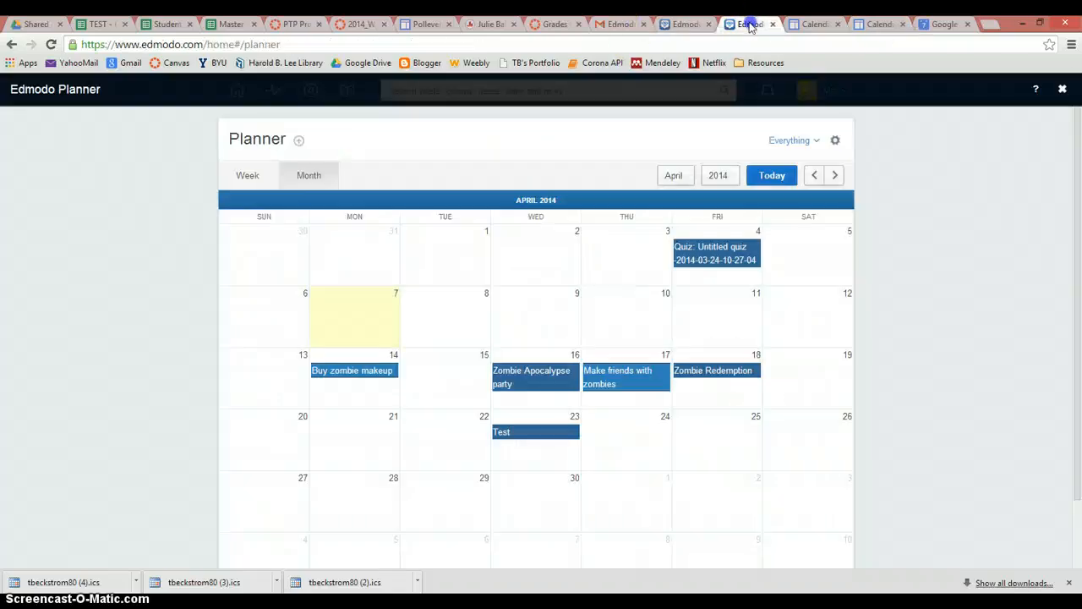